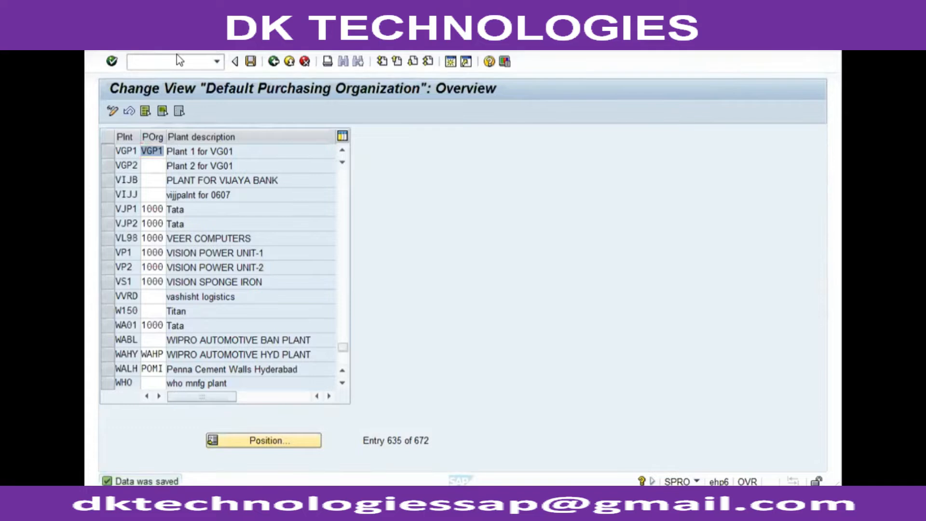
# Step: Start creating a material with industry sector 4 Boiler Industry and material type YVGR VG01 Raw Material
pyautogui.write('/nmm01')
pyautogui.press('Return')
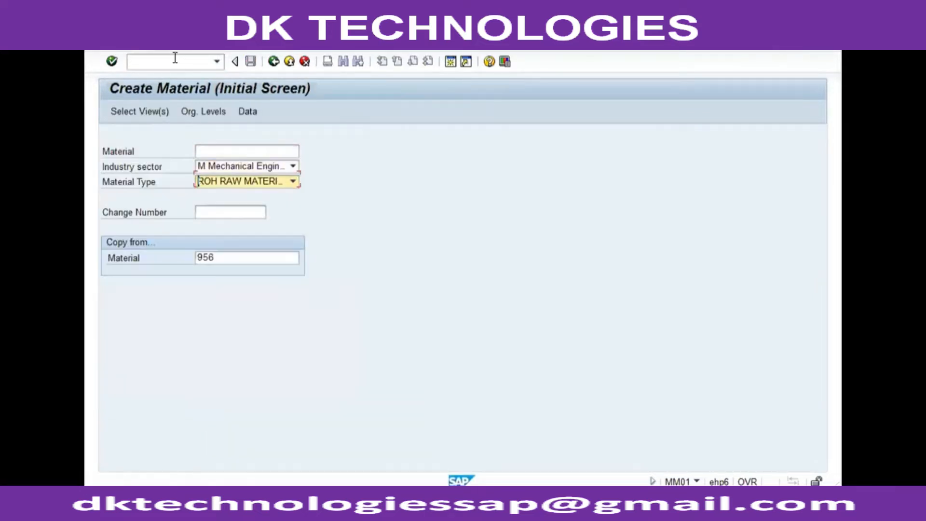
pyautogui.press('y')
pyautogui.hotkey('shift', 'Tab')
pyautogui.hotkey('shift', 'Tab')
pyautogui.press('Tab')
pyautogui.press('4')
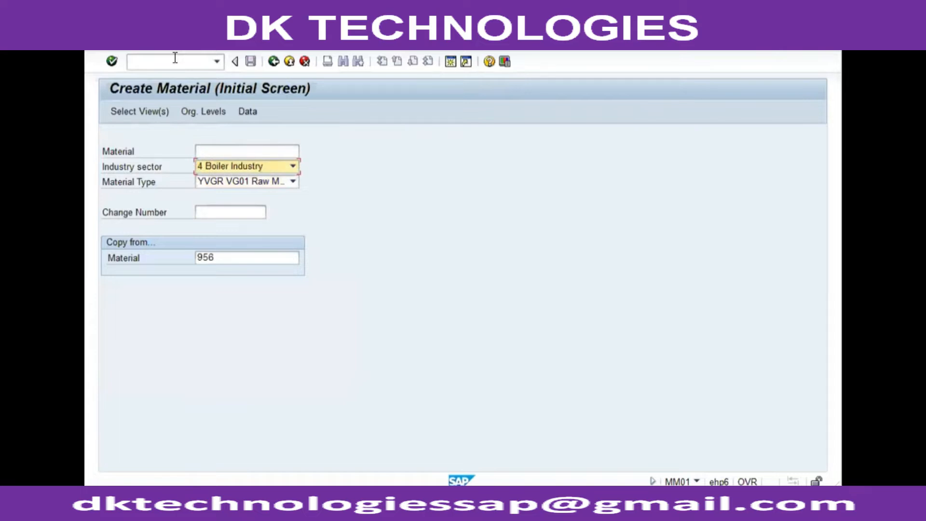
pyautogui.press('Return')
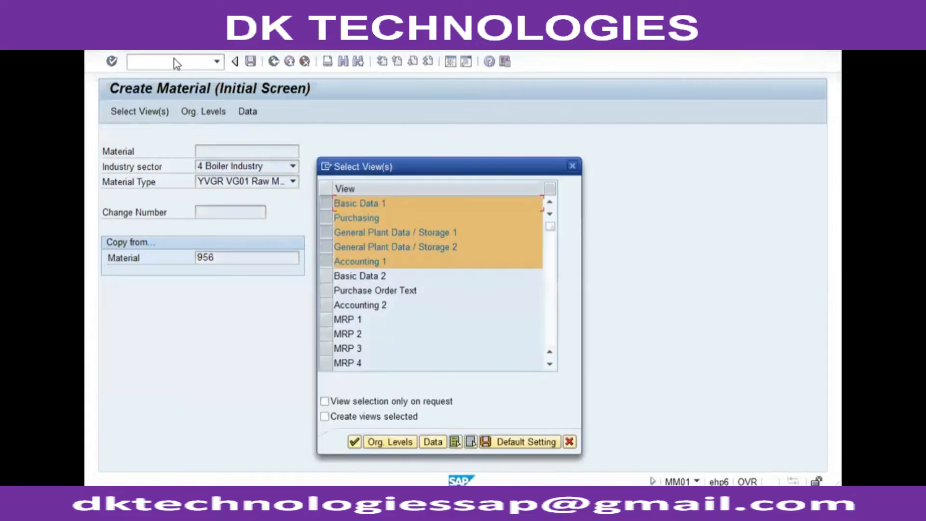
# Step: Accept the preselected views and set the organizational levels to plant VGP1 and storage location SL01
pyautogui.press('Return')
pyautogui.write('vgp1')
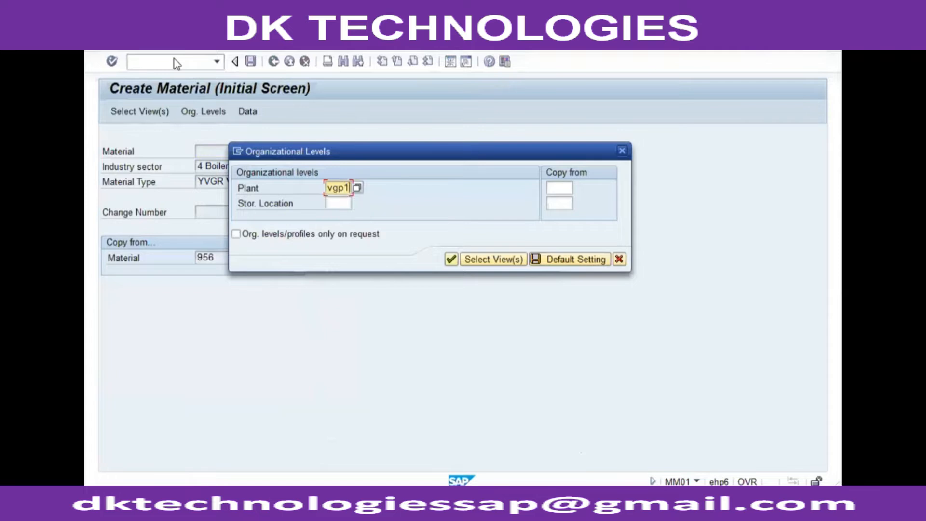
pyautogui.press('Tab')
pyautogui.write('s101')
pyautogui.press('Return')
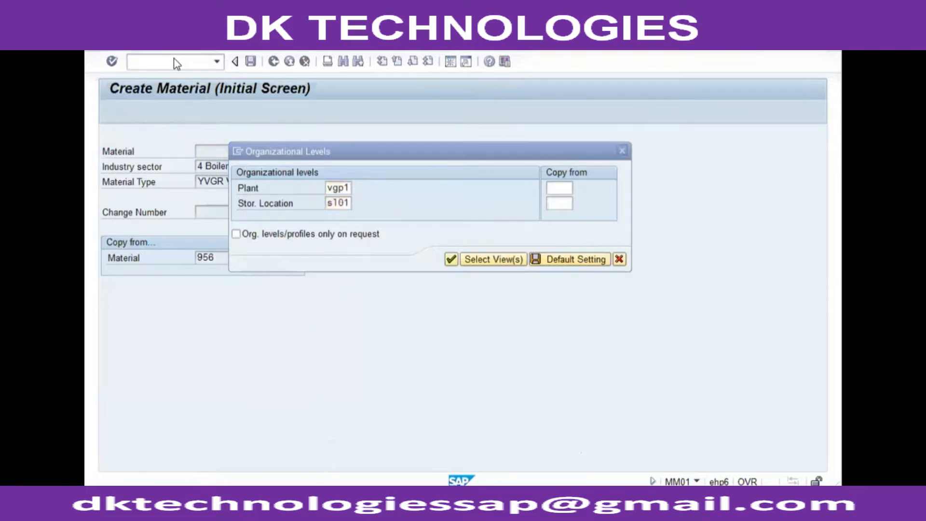
# Step: Enter the material description VG01 Consignment Material and move on to the purchasing view
pyautogui.write('VG01 Subcontract Raw Material')
pyautogui.press('BackSpace')
pyautogui.press('BackSpace')
pyautogui.press('BackSpace')
pyautogui.press('BackSpace')
pyautogui.press('BackSpace')
pyautogui.press('BackSpace')
pyautogui.press('BackSpace')
pyautogui.press('BackSpace')
pyautogui.press('BackSpace')
pyautogui.press('BackSpace')
pyautogui.press('BackSpace')
pyautogui.press('BackSpace')
pyautogui.press('BackSpace')
pyautogui.press('BackSpace')
pyautogui.press('BackSpace')
pyautogui.press('BackSpace')
pyautogui.press('BackSpace')
pyautogui.press('BackSpace')
pyautogui.press('BackSpace')
pyautogui.press('BackSpace')
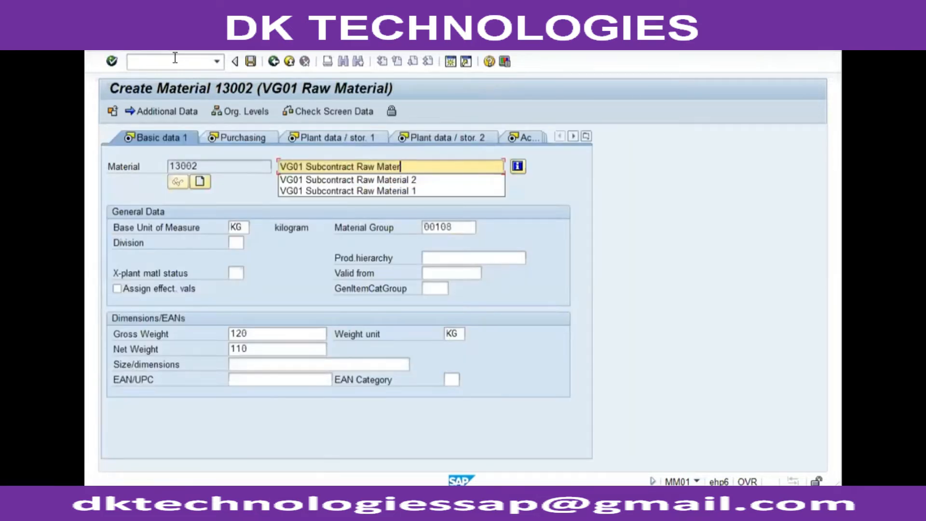
pyautogui.write('Con')
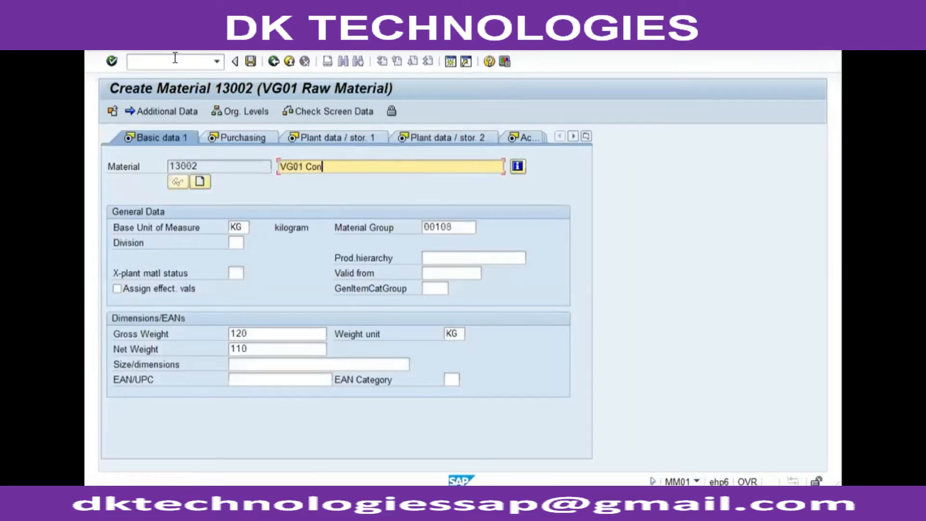
pyautogui.write('signment Material')
pyautogui.press('Return')
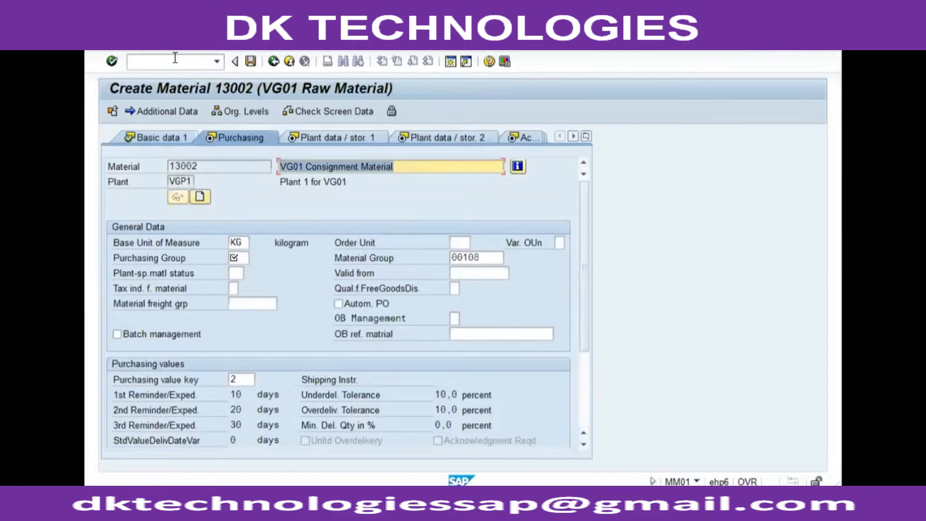
# Step: Change the material description to VG01 Consignment Process
pyautogui.press('End')
pyautogui.press('BackSpace')
pyautogui.press('BackSpace')
pyautogui.press('BackSpace')
pyautogui.press('BackSpace')
pyautogui.press('BackSpace')
pyautogui.press('BackSpace')
pyautogui.press('BackSpace')
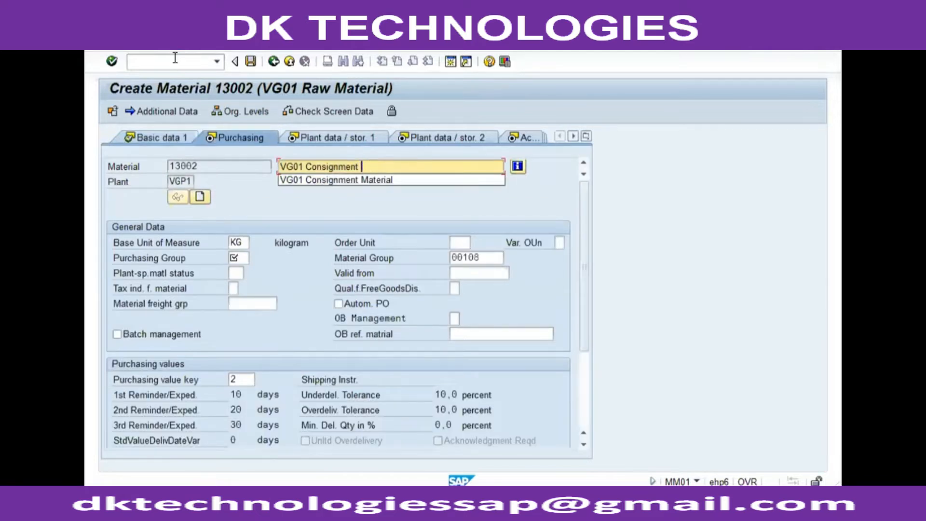
pyautogui.write('Process')
pyautogui.press('Return')
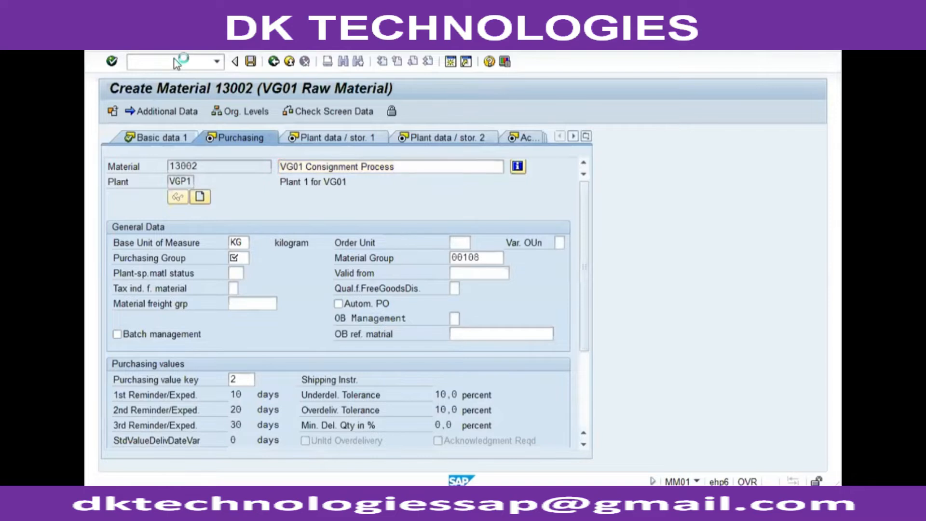
# Step: Set the purchasing group to 001 and advance through the plant data views
pyautogui.write('001')
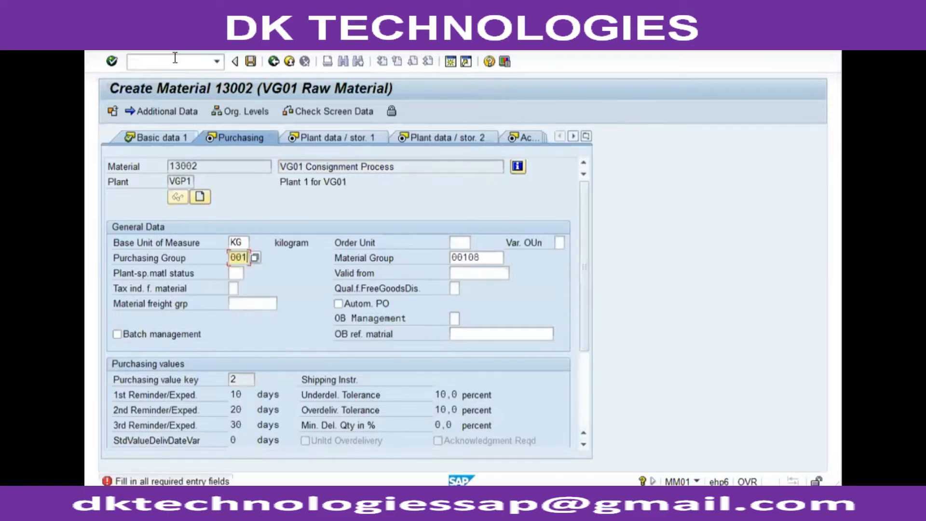
pyautogui.press('Return')
# Step: On the accounting view, set the valuation class to 3001 and the standard price to 225
pyautogui.press('Return')
pyautogui.press('Return')
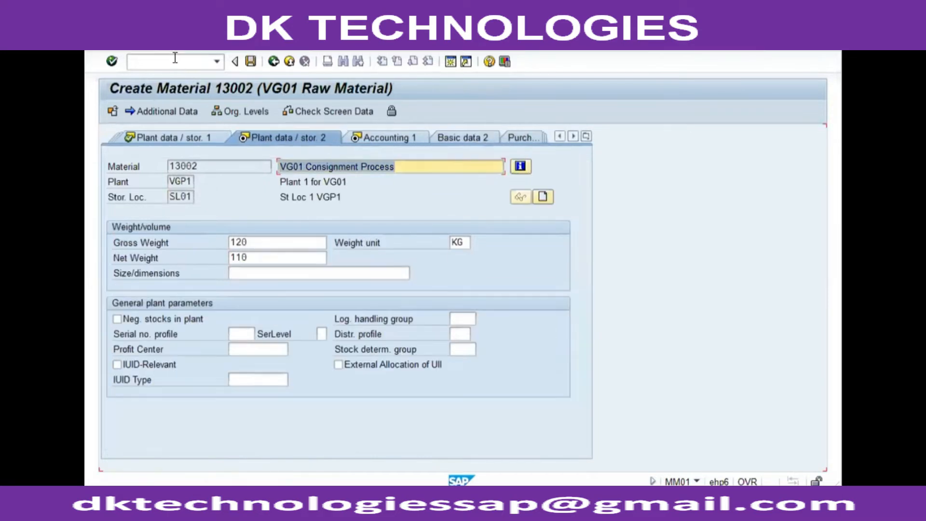
pyautogui.press('Return')
pyautogui.press('Tab')
pyautogui.write('300')
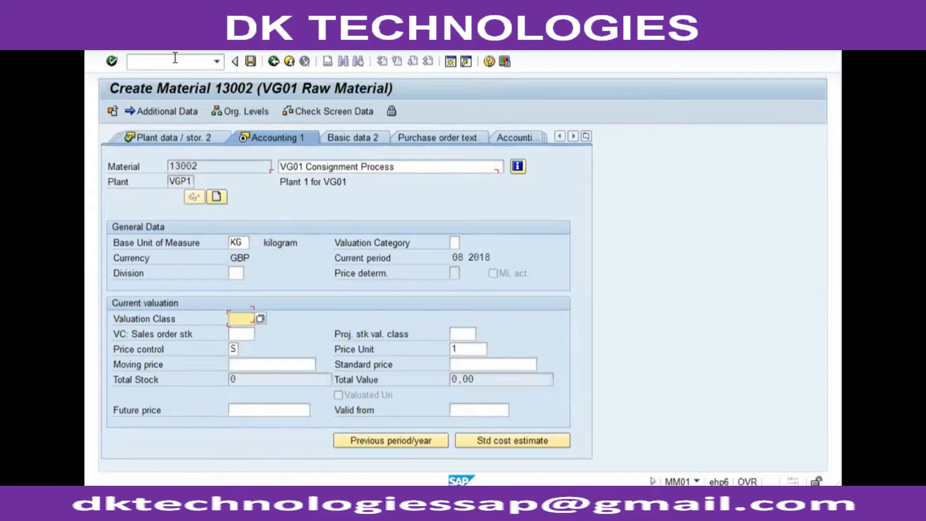
pyautogui.write('1')
pyautogui.press('Tab')
pyautogui.press('Tab')
pyautogui.press('Tab')
pyautogui.press('Tab')
pyautogui.press('Tab')
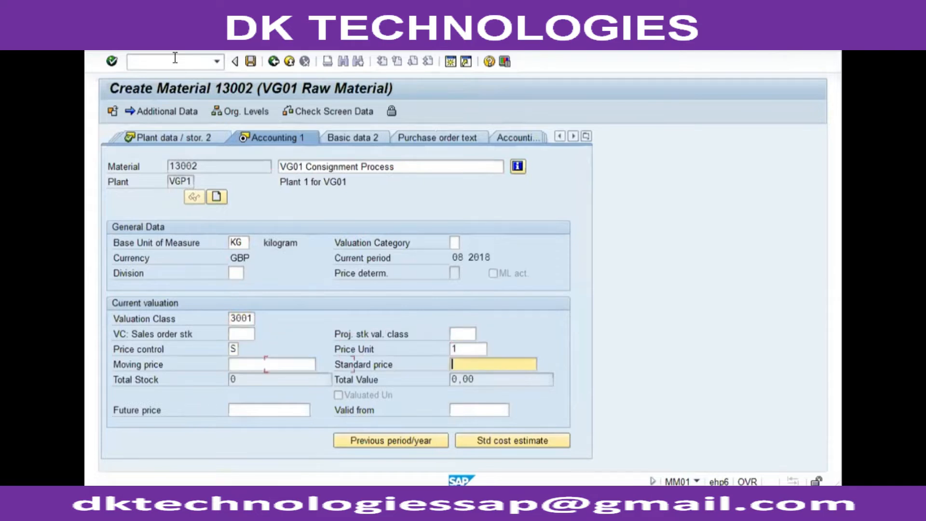
pyautogui.write('225')
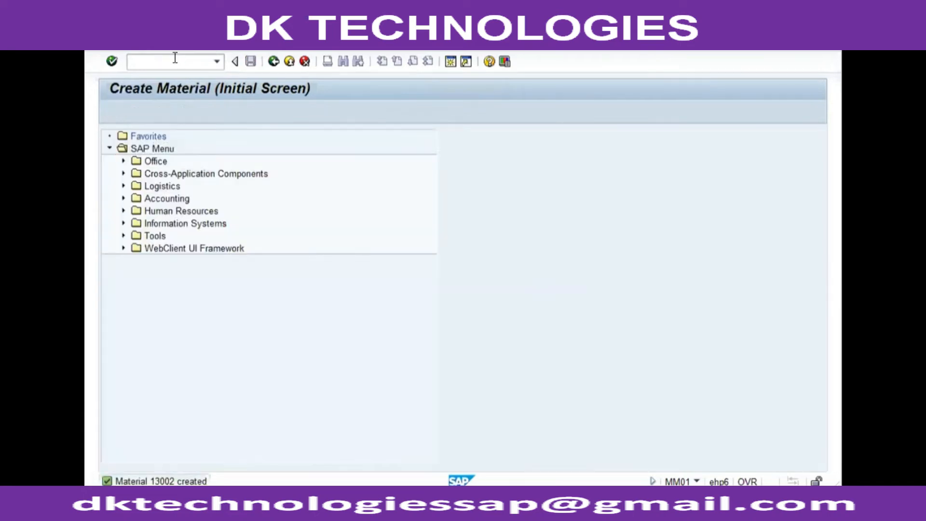
# Step: Open the Create Vendor transaction xk01 with the referenced vendor data and proceed to the address screen
pyautogui.click(175, 58)
pyautogui.write('xk01')
pyautogui.press('Return')
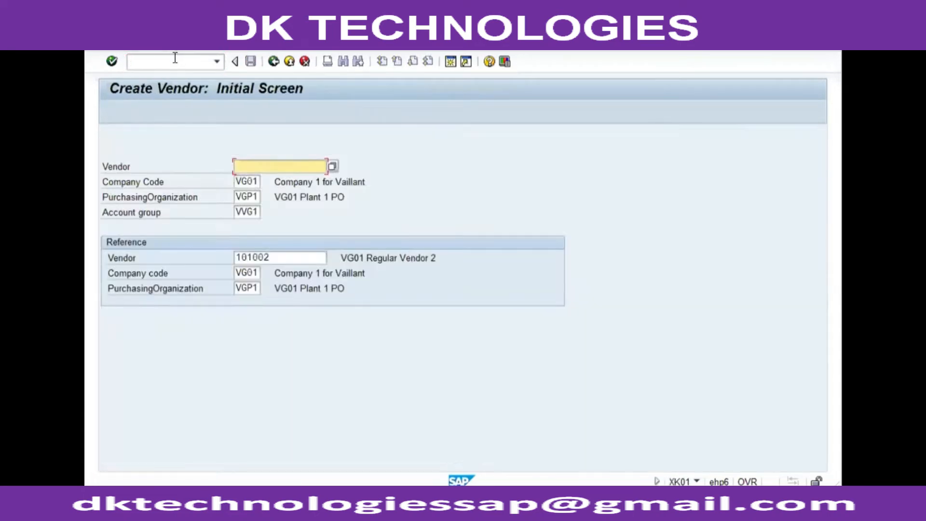
pyautogui.press('Return')
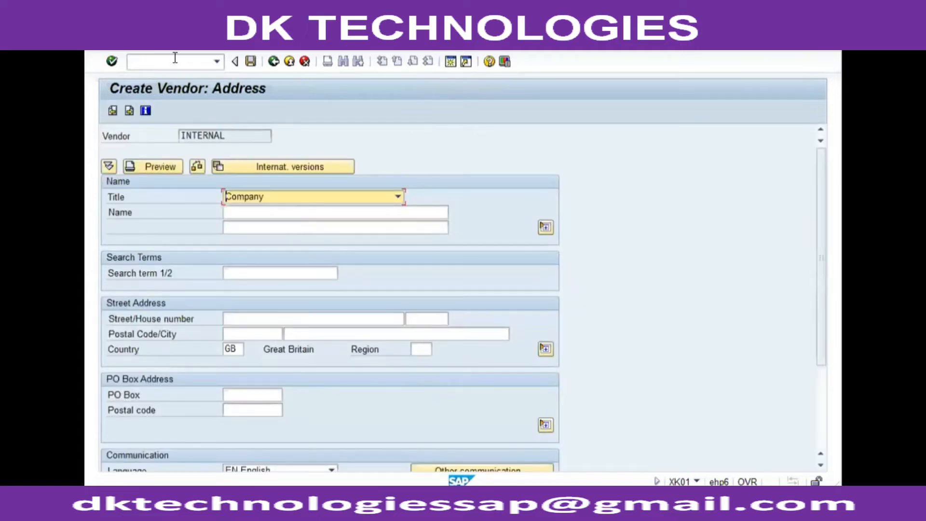
# Step: Enter the vendor name VG01 Consignment Vendor and exit vendor creation
pyautogui.write('VG01 ')
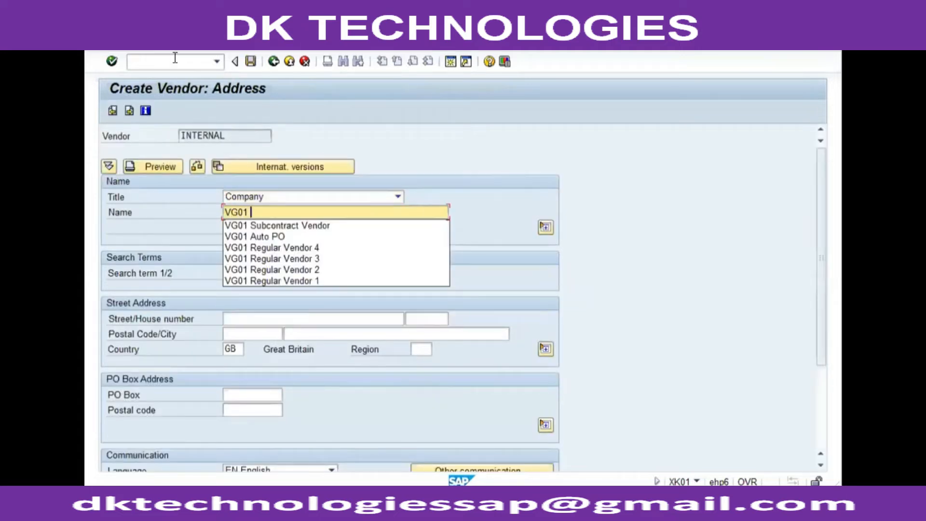
pyautogui.write('Consignment Vendor')
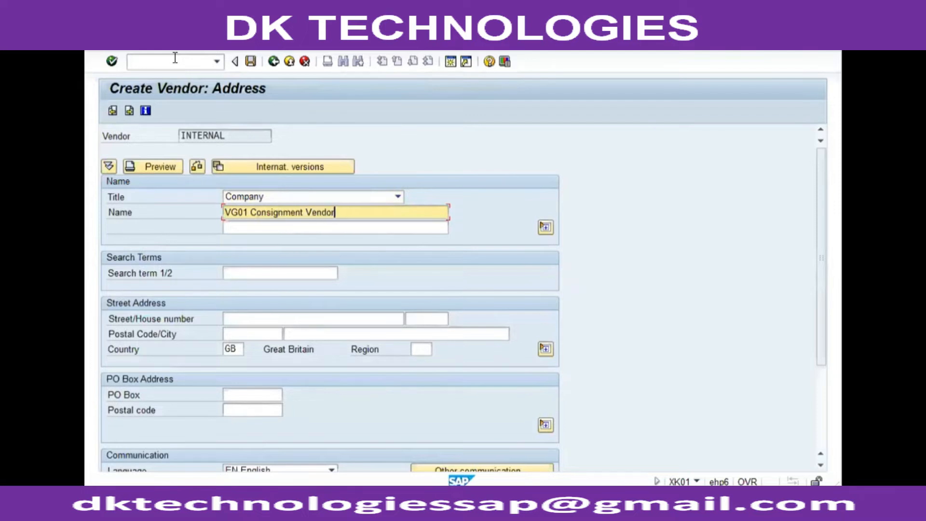
pyautogui.press('Return')
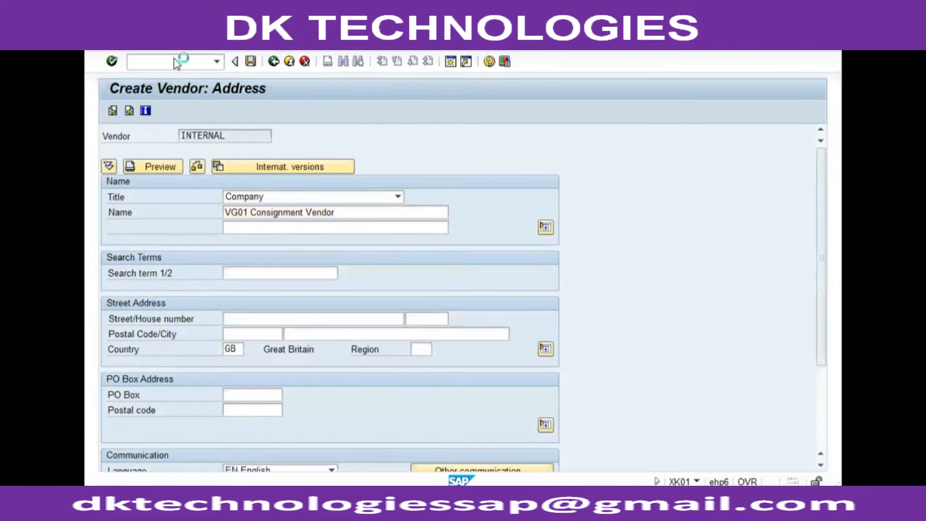
pyautogui.press('F3')
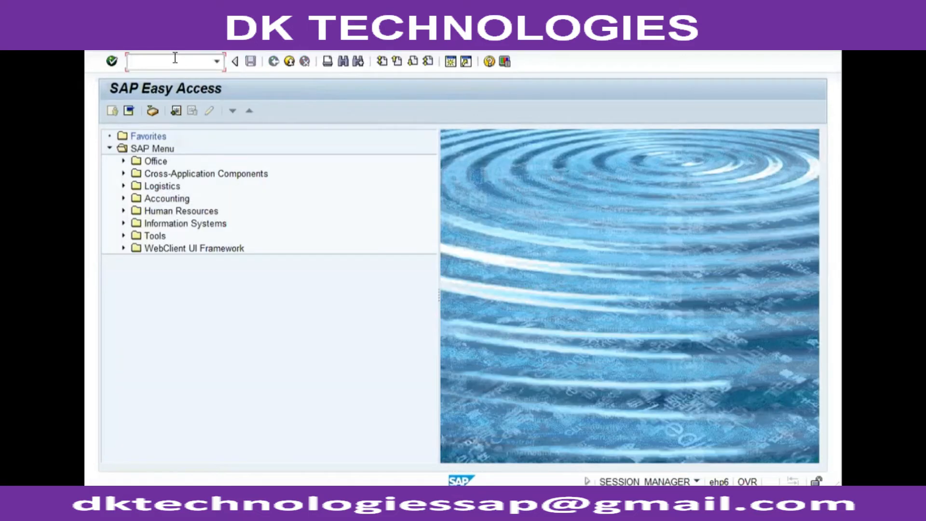
# Step: Start creating an info record in me11 for plant VGP1 with info category Consignment
pyautogui.write('me11')
pyautogui.press('Return')
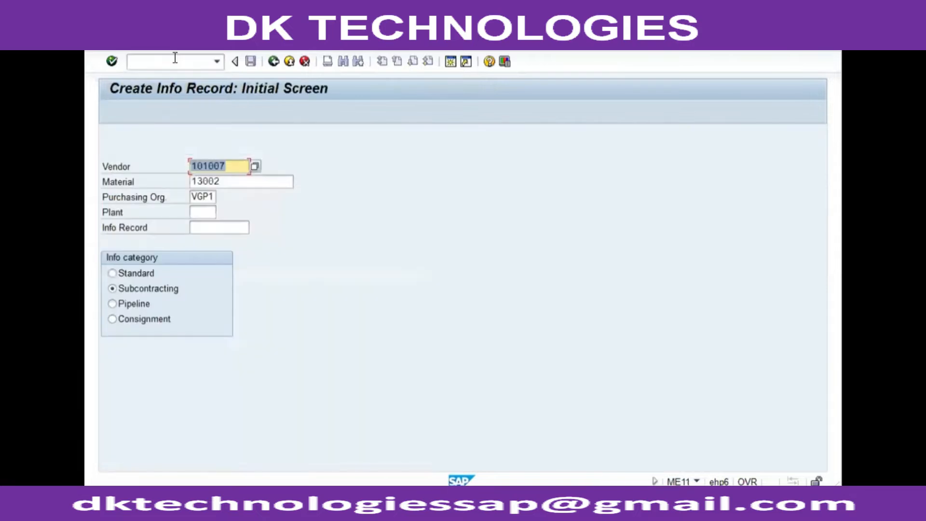
pyautogui.press('Tab')
pyautogui.press('Tab')
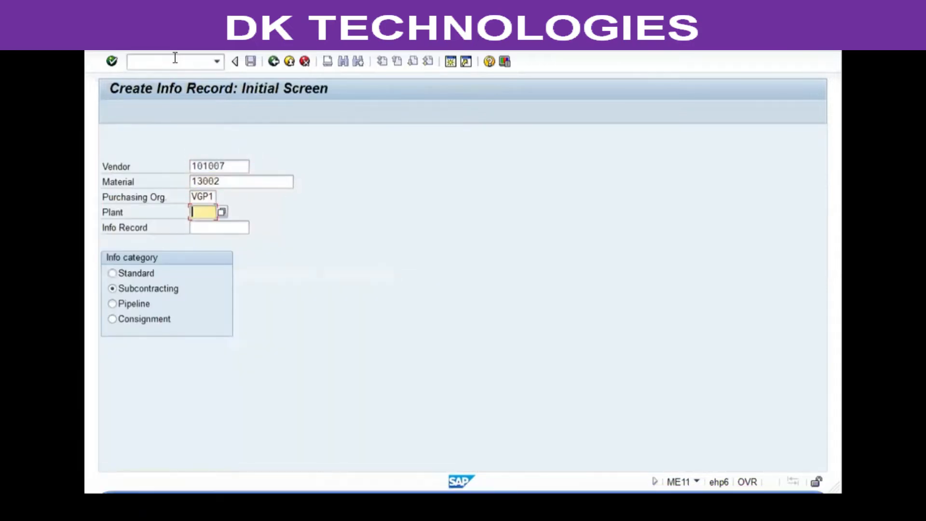
pyautogui.write('vgp1')
pyautogui.press('Tab')
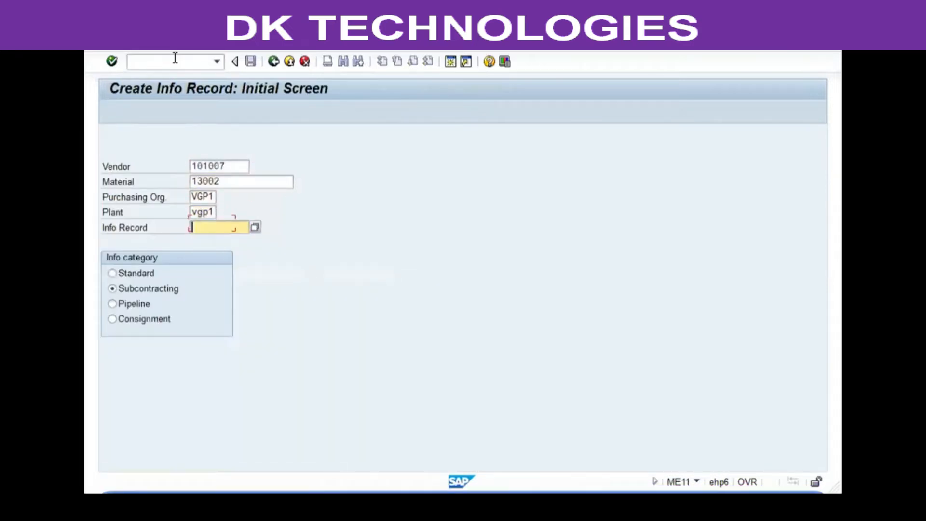
pyautogui.press('Down')
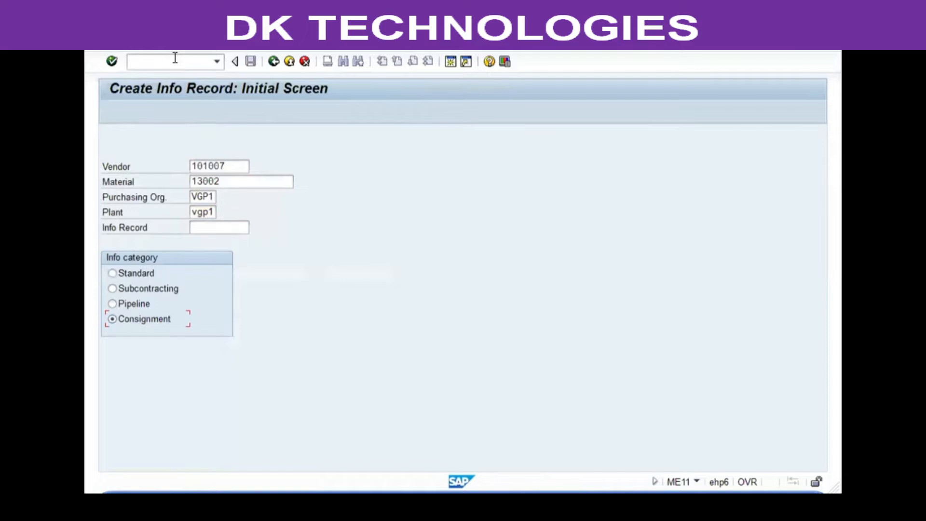
pyautogui.press('Return')
pyautogui.press('Return')
# Step: Set planned delivery time 1 day, standard quantity 500 and net price 220, then save the info record
pyautogui.write('1')
pyautogui.press('Tab')
pyautogui.press('Tab')
pyautogui.write('500')
pyautogui.press('Tab')
pyautogui.press('Tab')
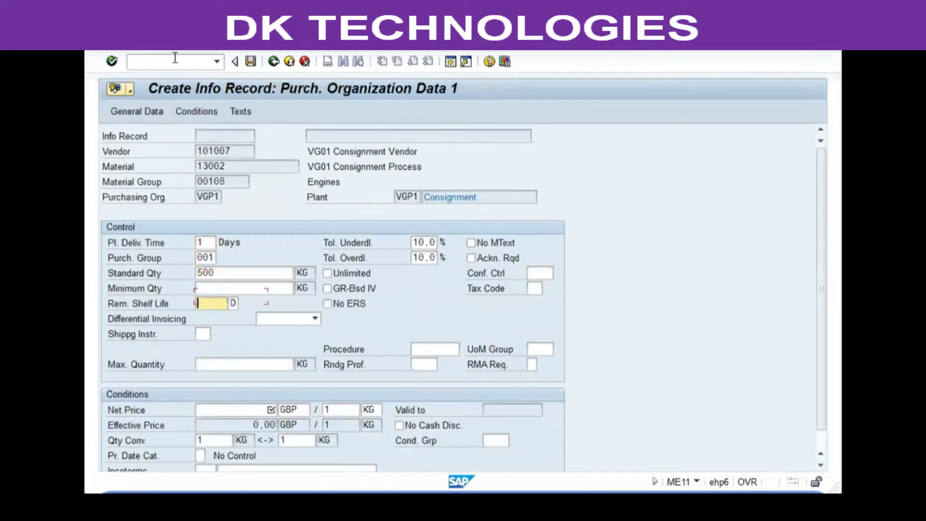
pyautogui.press('Tab')
pyautogui.press('Tab')
pyautogui.press('Tab')
pyautogui.write('22')
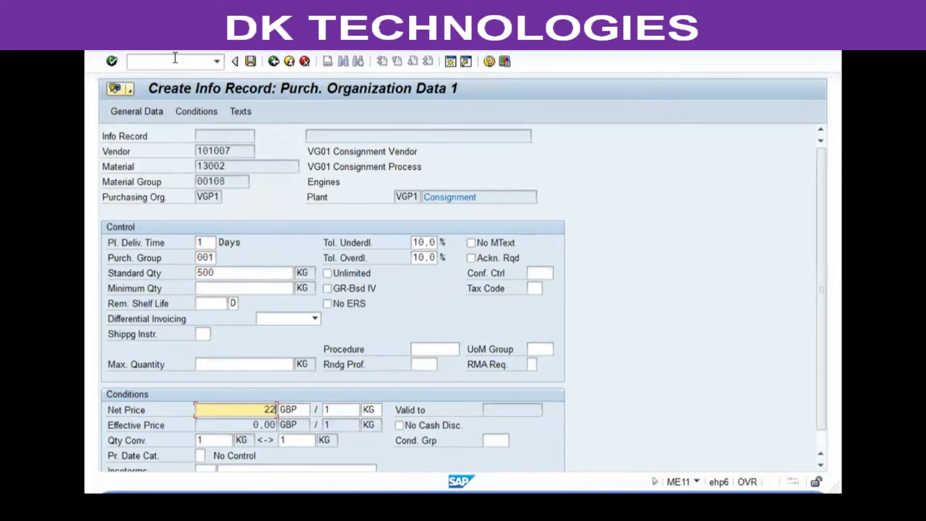
pyautogui.hotkey('ctrl', 's')
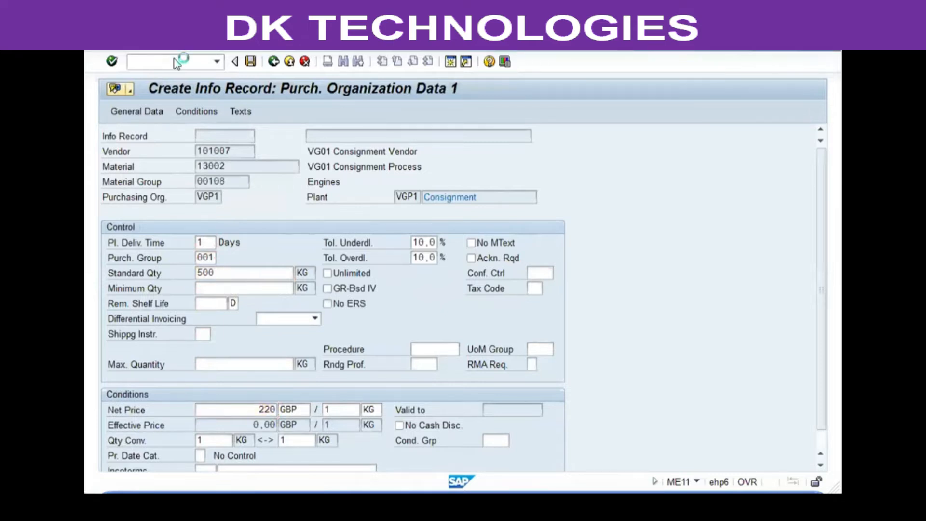
# Step: Return to the main menu and start the Create Purchase Order transaction /nme21n from the command history
pyautogui.doubleClick(267, 481)
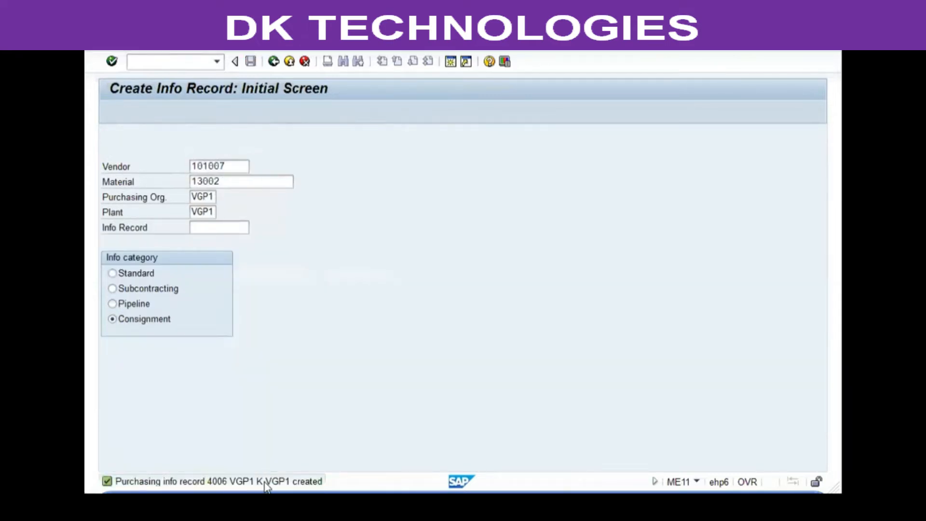
pyautogui.moveTo(391, 132); pyautogui.dragTo(360, 131)
pyautogui.click(382, 102)
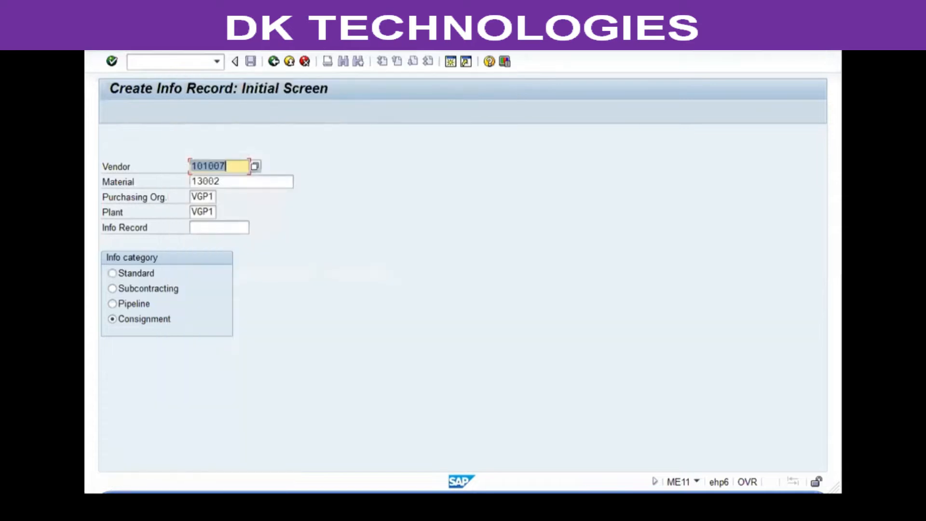
pyautogui.click(273, 61)
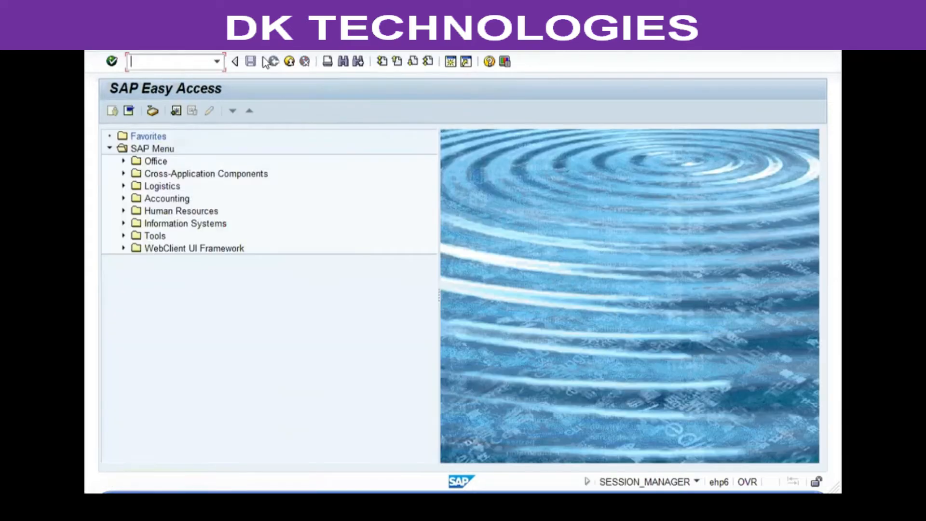
pyautogui.click(217, 62)
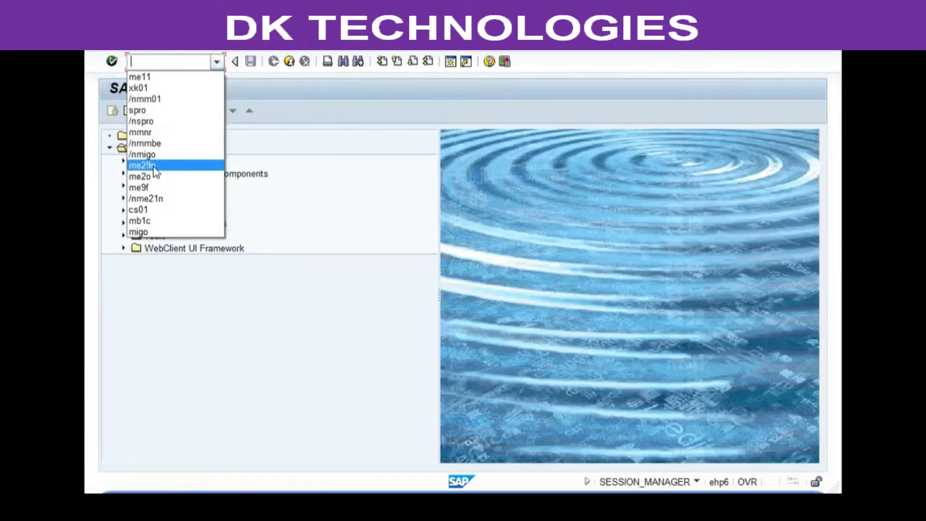
pyautogui.click(146, 198)
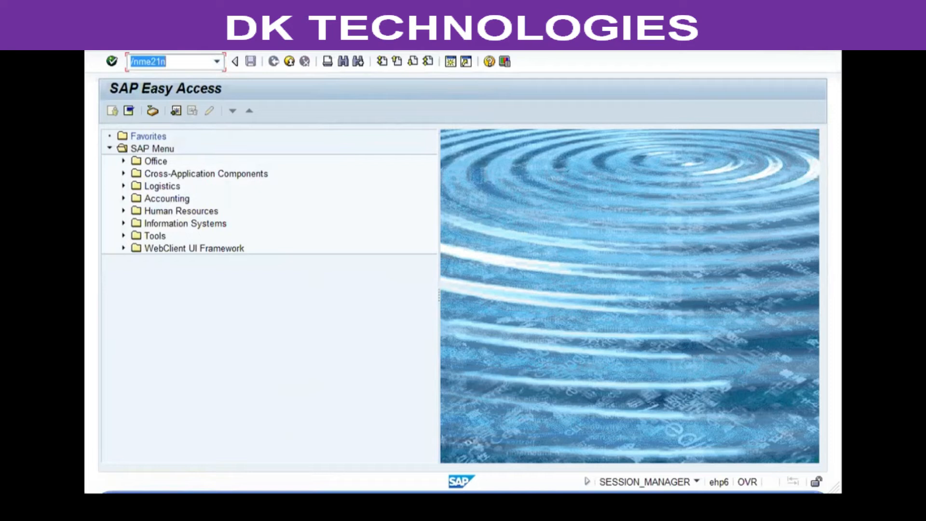
pyautogui.press('Return')
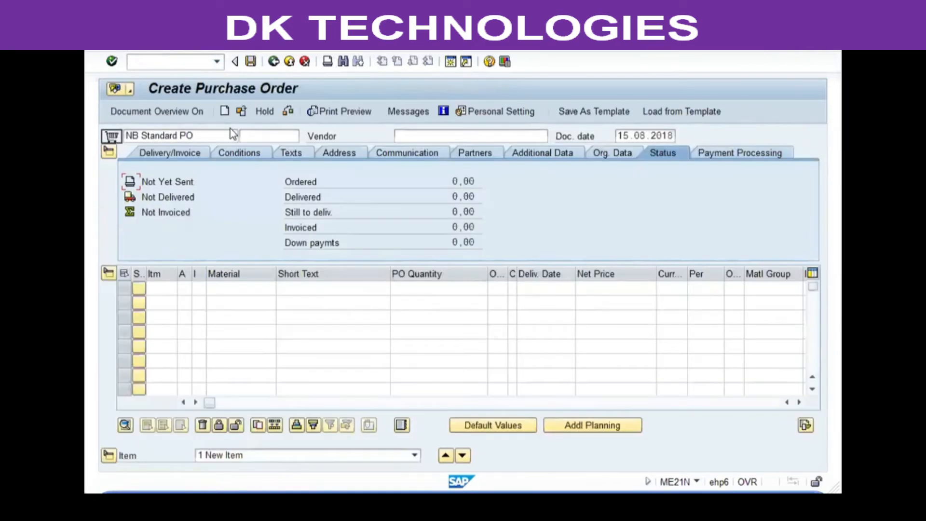
pyautogui.click(233, 135)
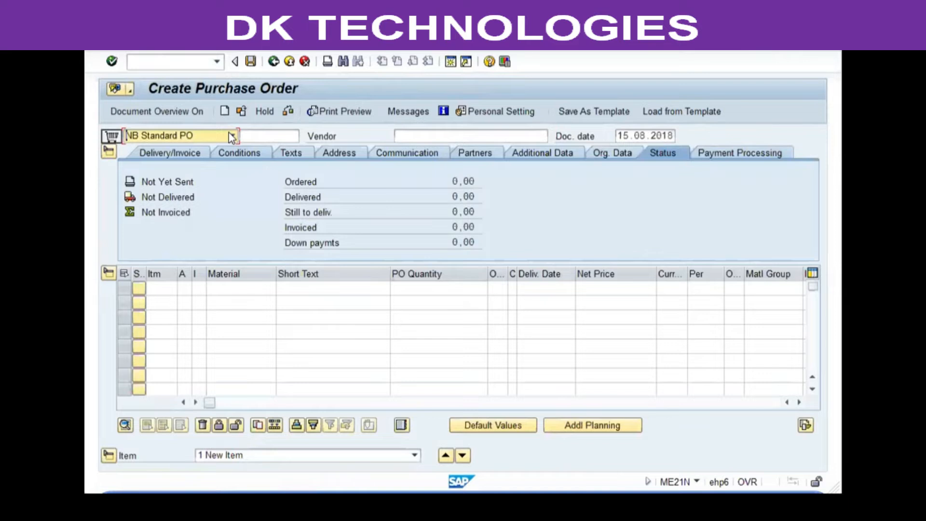
# Step: Choose the YVG1 VG01 Standard PO order type and enter vendor 101007
pyautogui.click(166, 202)
pyautogui.click(424, 131)
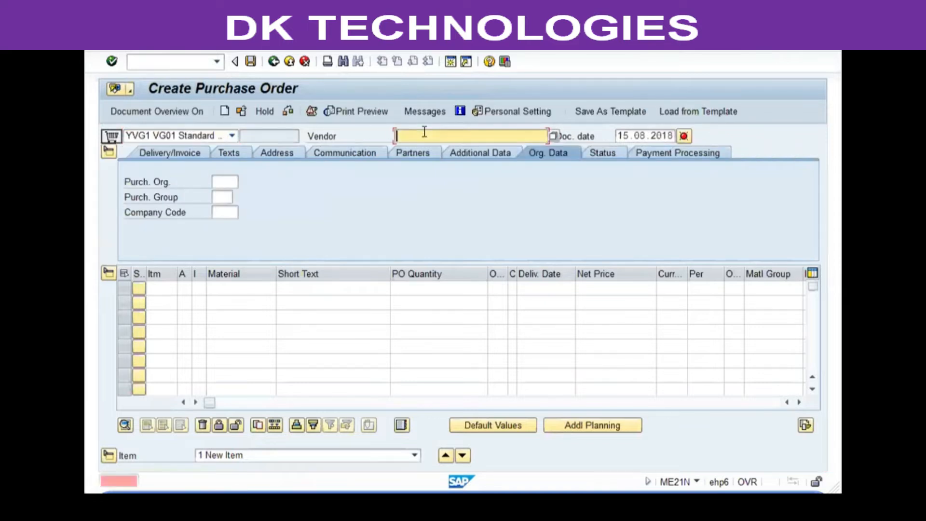
pyautogui.write('11')
pyautogui.press('BackSpace')
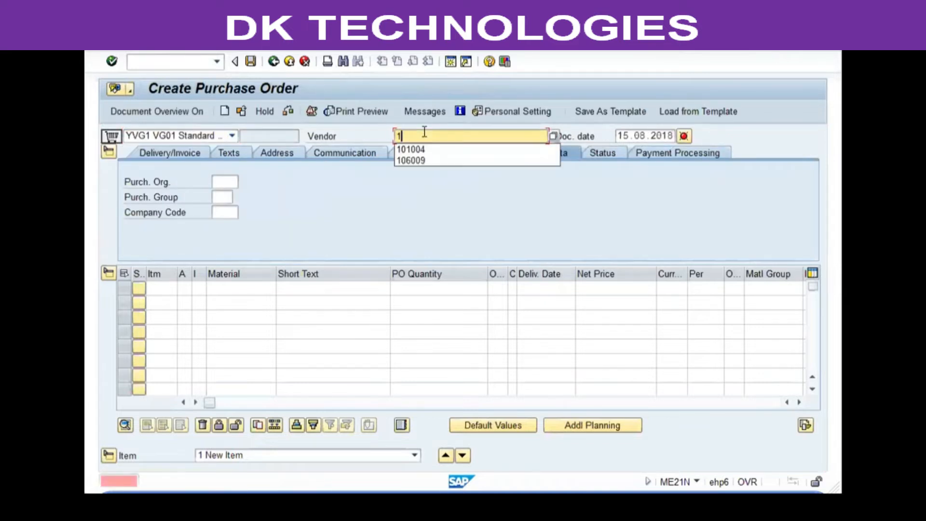
pyautogui.write('01007')
pyautogui.press('Return')
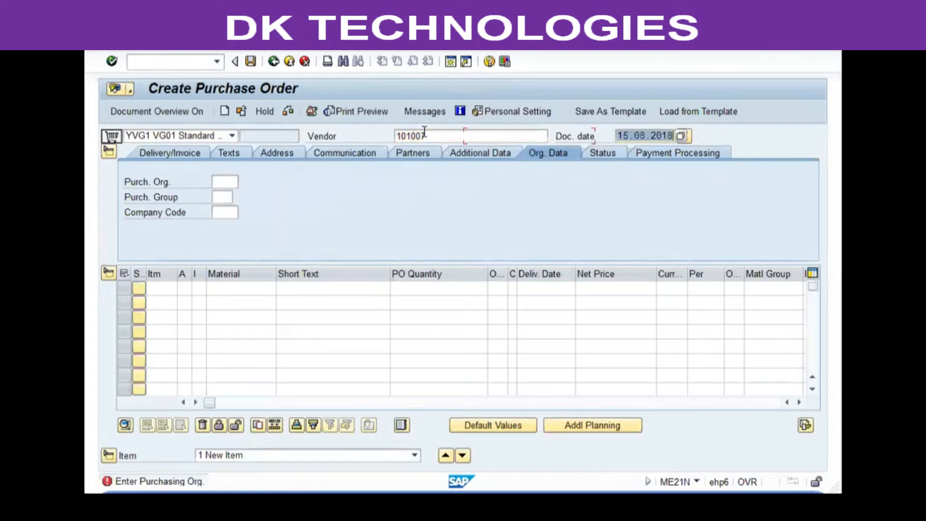
# Step: Enter purchasing organization vgp1 and purchasing group 001, and set the item category to K
pyautogui.write('vgp1')
pyautogui.press('Tab')
pyautogui.write('001')
pyautogui.press('Tab')
pyautogui.press('Tab')
pyautogui.press('Return')
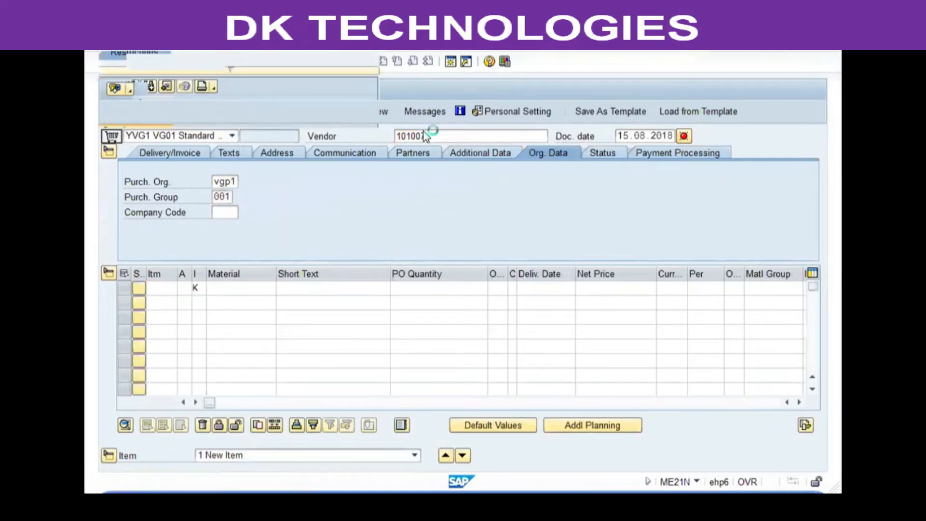
# Step: Add material 13002 VG01 Consignment Process with quantity 2500, delivery date 16.08.2018 and plant vgp1
pyautogui.press('Return')
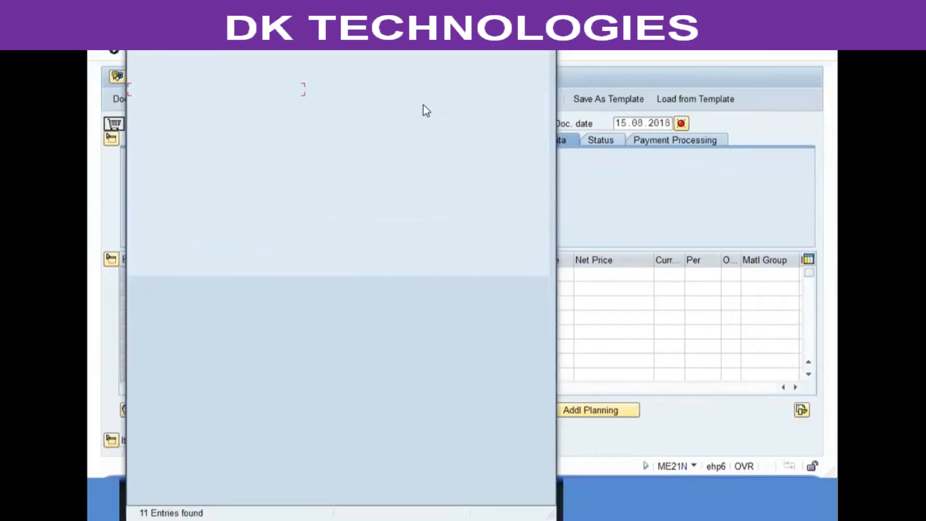
pyautogui.click(419, 104)
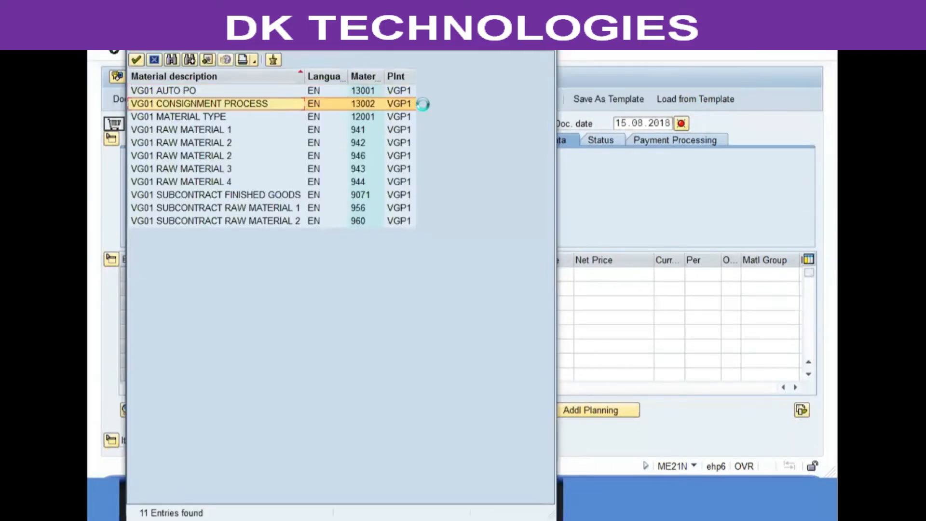
pyautogui.write('2500')
pyautogui.press('Tab')
pyautogui.write('16.08.2018')
pyautogui.press('Tab')
pyautogui.press('Tab')
pyautogui.press('Tab')
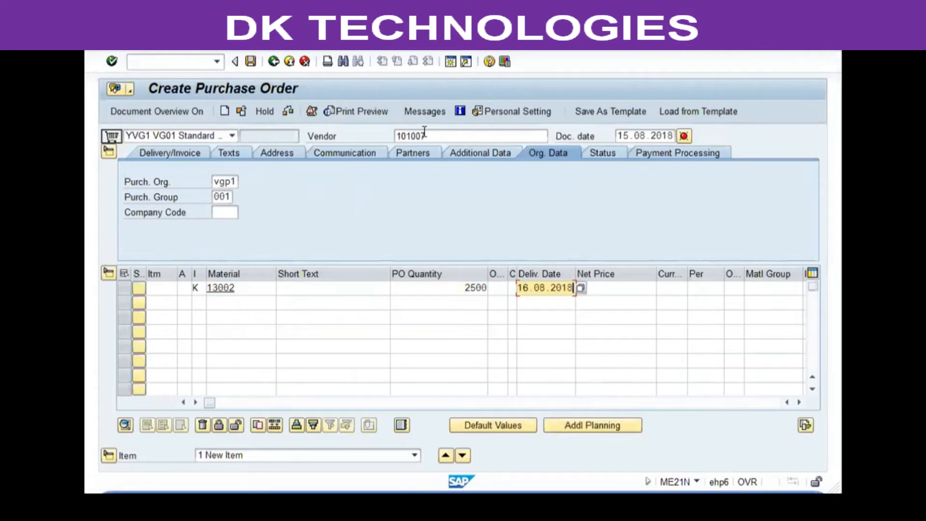
pyautogui.press('Tab')
pyautogui.press('Tab')
pyautogui.press('Tab')
pyautogui.press('Tab')
pyautogui.write('vgp1')
pyautogui.press('Return')
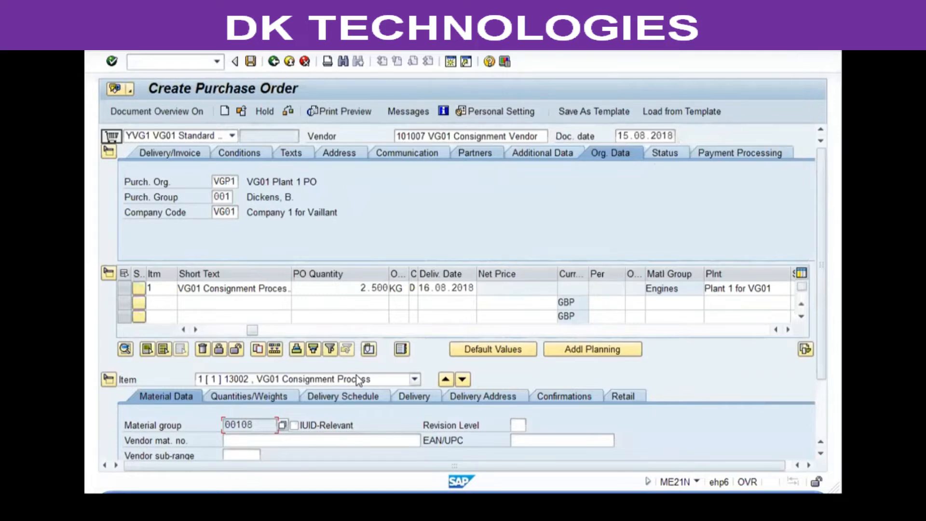
# Step: Review the purchase order's status overview
pyautogui.click(220, 330)
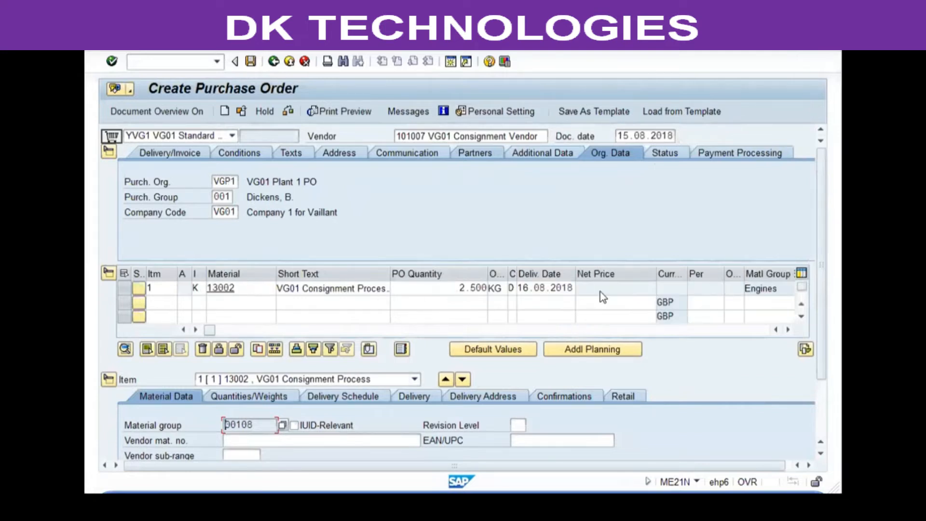
pyautogui.click(673, 156)
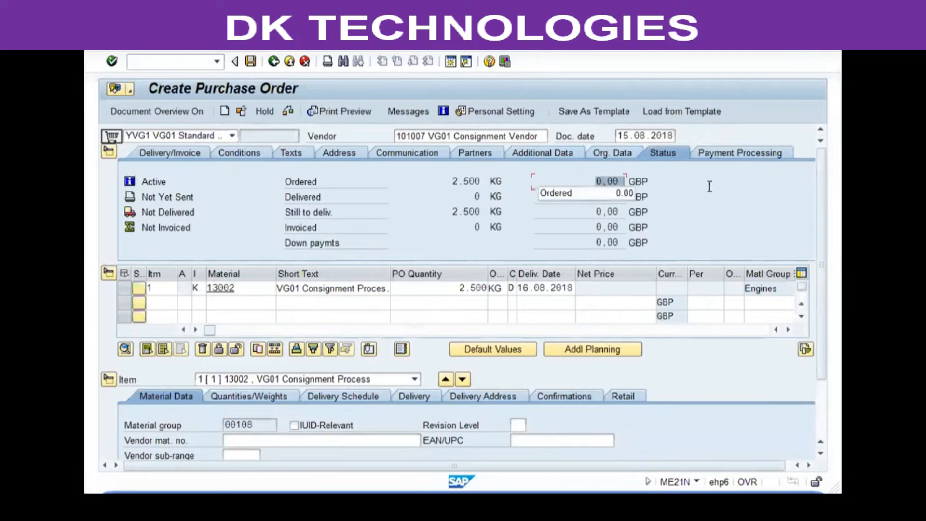
pyautogui.click(637, 182)
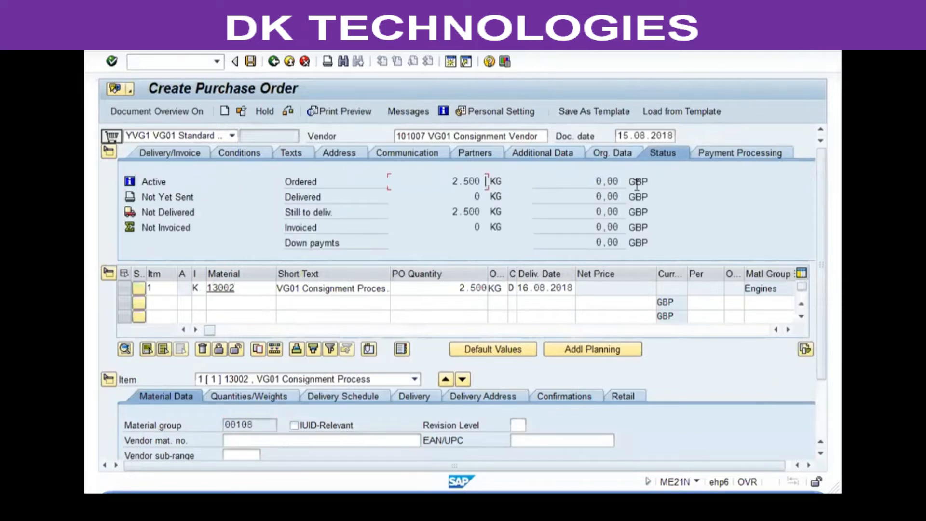
pyautogui.click(574, 186)
# Step: Open the PO messages and set partner function VN for the NEU print output
pyautogui.click(408, 111)
pyautogui.click(166, 177)
pyautogui.click(155, 194)
pyautogui.click(274, 183)
pyautogui.click(277, 189)
pyautogui.click(365, 183)
pyautogui.write('VN')
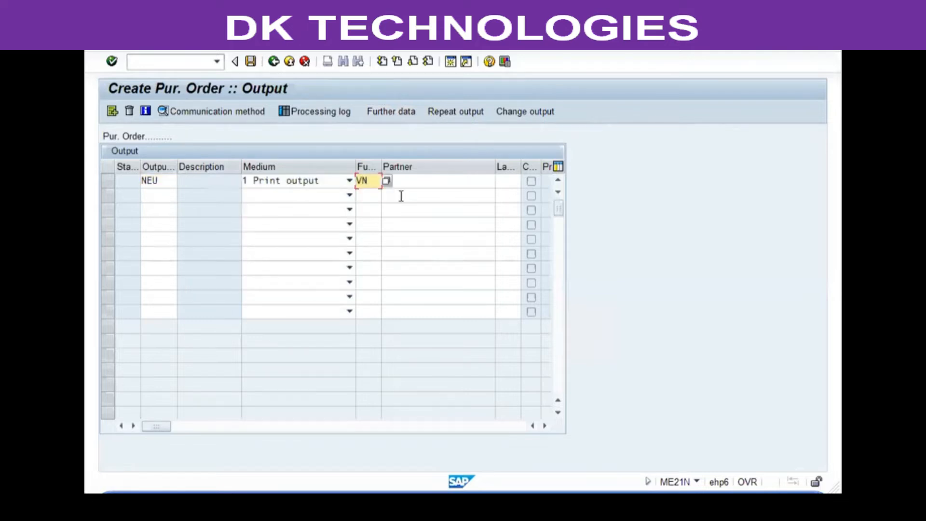
pyautogui.press('Return')
# Step: Set the output's logical destination to LP01 and return to the purchase order
pyautogui.click(189, 111)
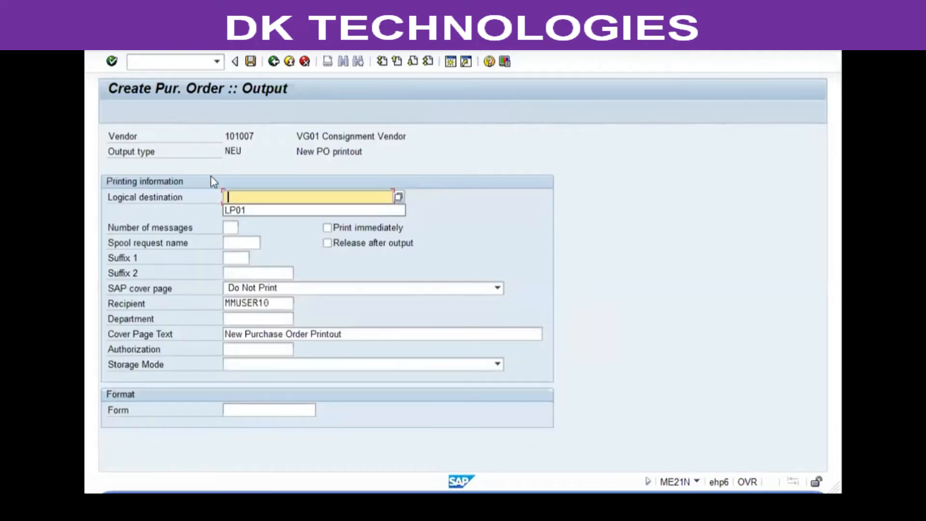
pyautogui.click(235, 210)
pyautogui.press('Return')
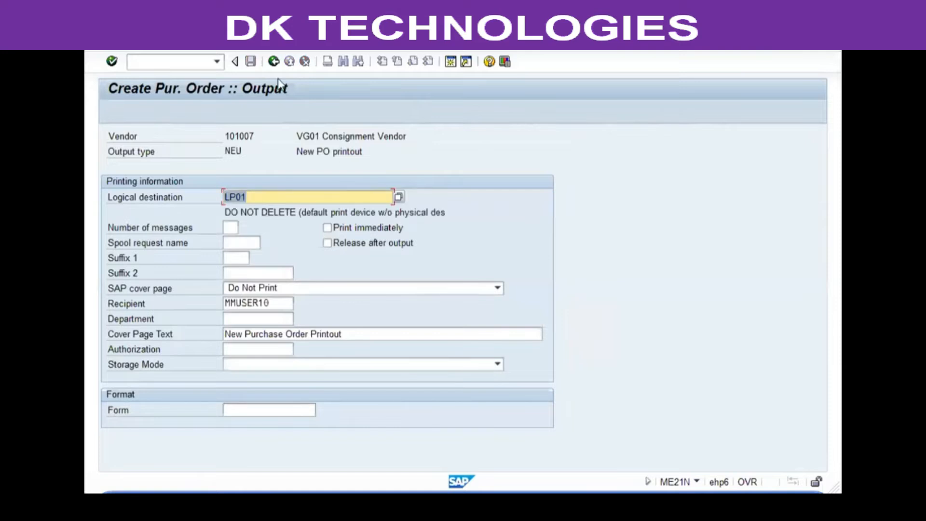
pyautogui.click(271, 63)
pyautogui.click(272, 63)
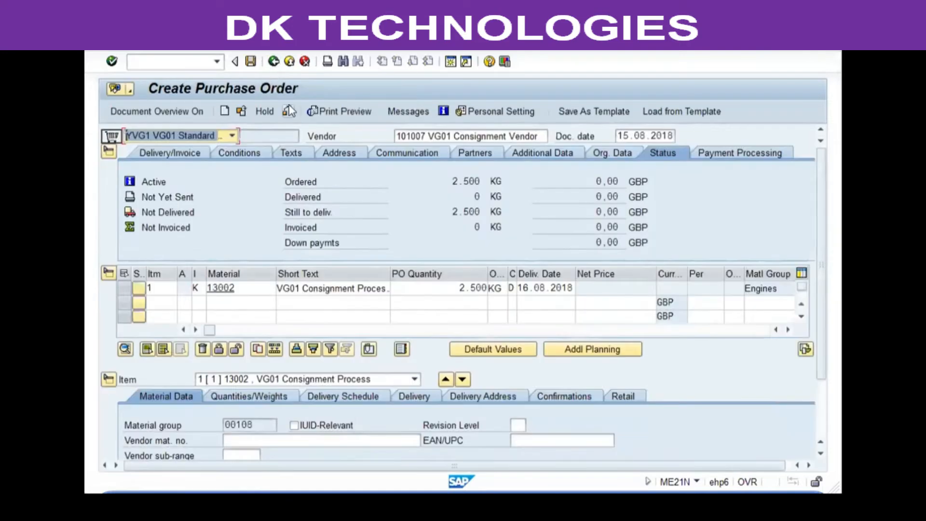
# Step: Check the purchase order, view its release strategy, and save it
pyautogui.click(288, 110)
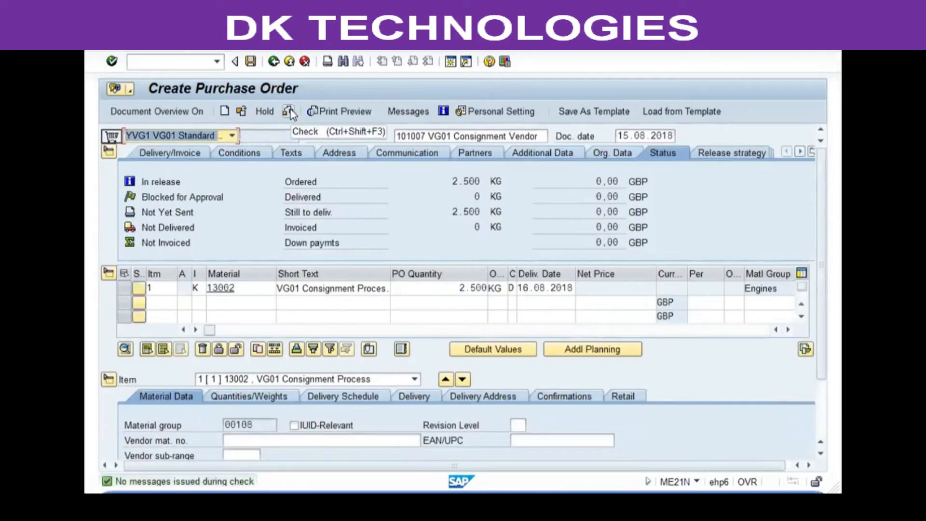
pyautogui.click(743, 151)
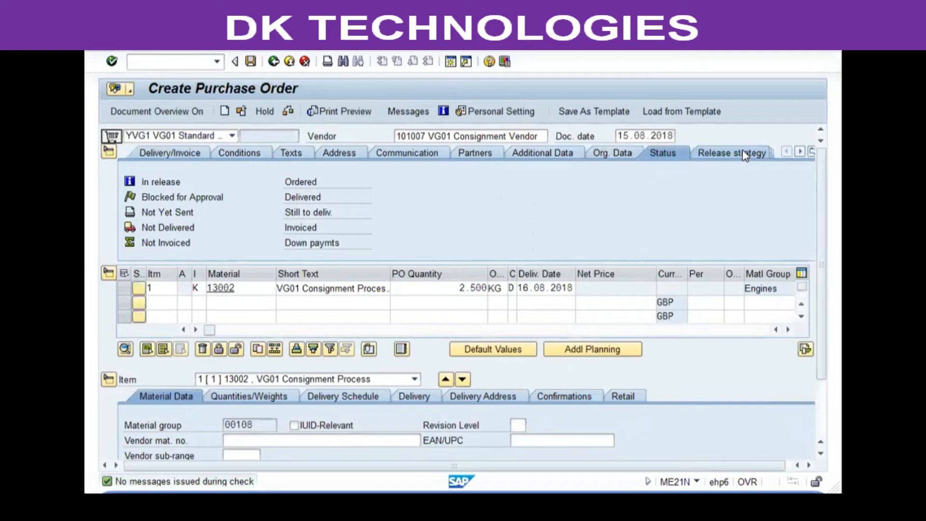
pyautogui.click(251, 63)
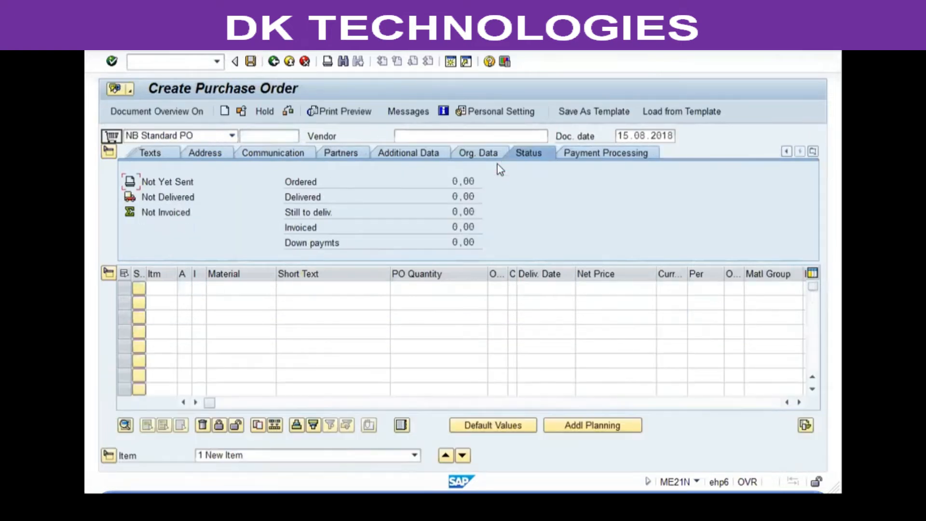
# Step: Release purchase order 2 with release code 11 in me29n and save
pyautogui.press('F3')
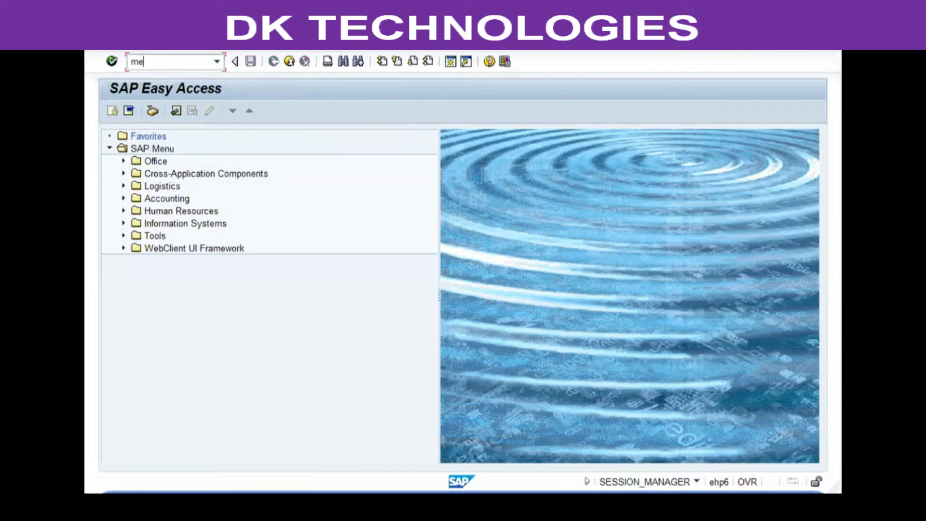
pyautogui.write('me29n')
pyautogui.press('Return')
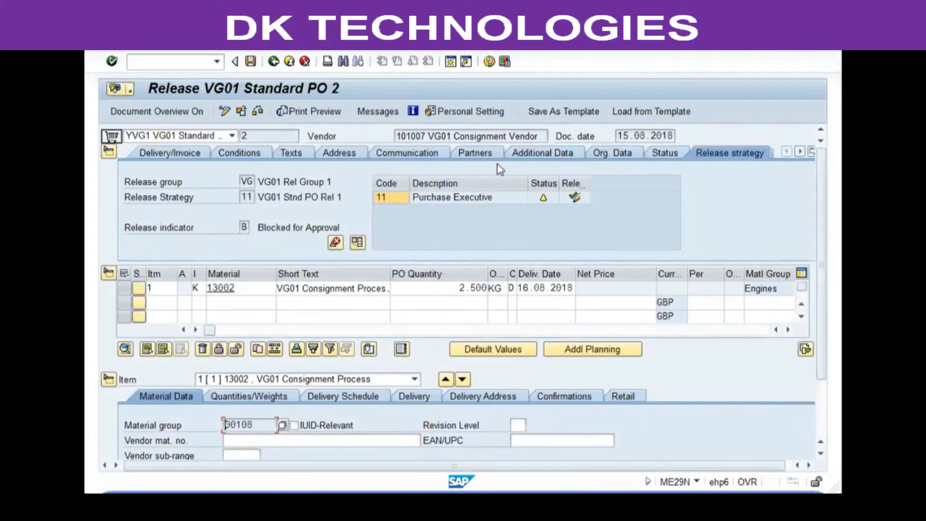
pyautogui.click(573, 197)
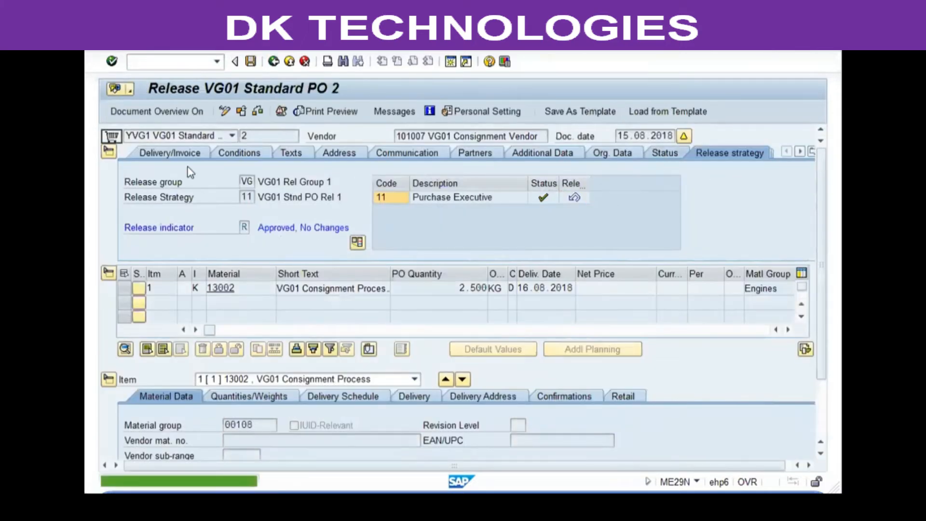
pyautogui.click(663, 153)
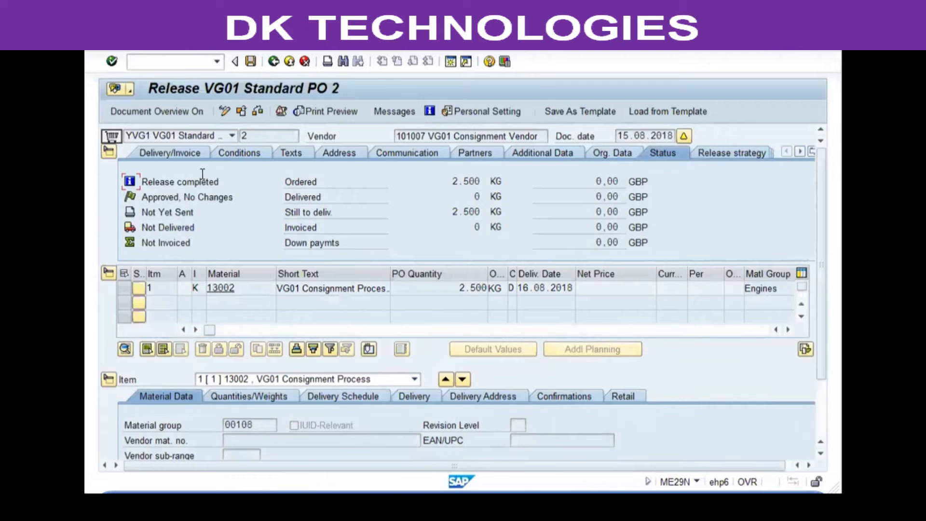
pyautogui.click(251, 62)
# Step: Run the message output report me9f for purchase order 2 and purchasing organization VGP1
pyautogui.write('me9f')
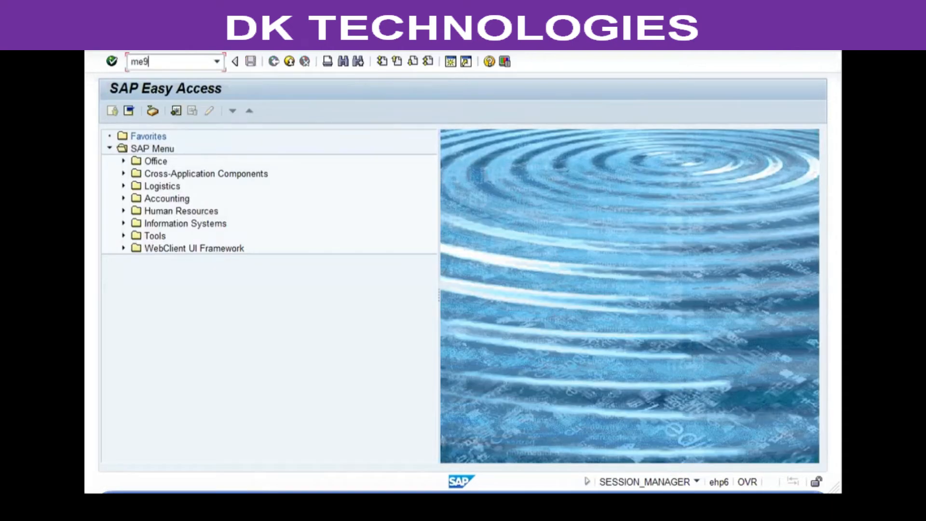
pyautogui.press('Return')
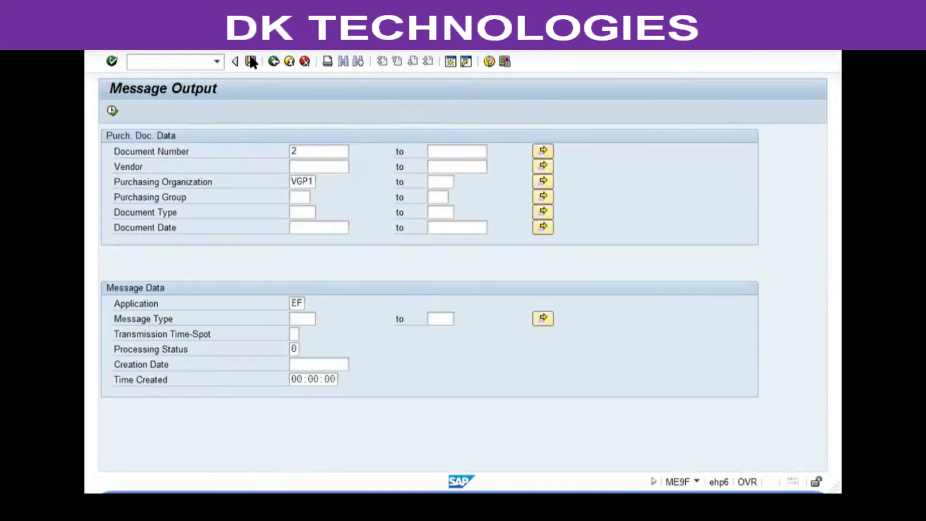
pyautogui.press('F8')
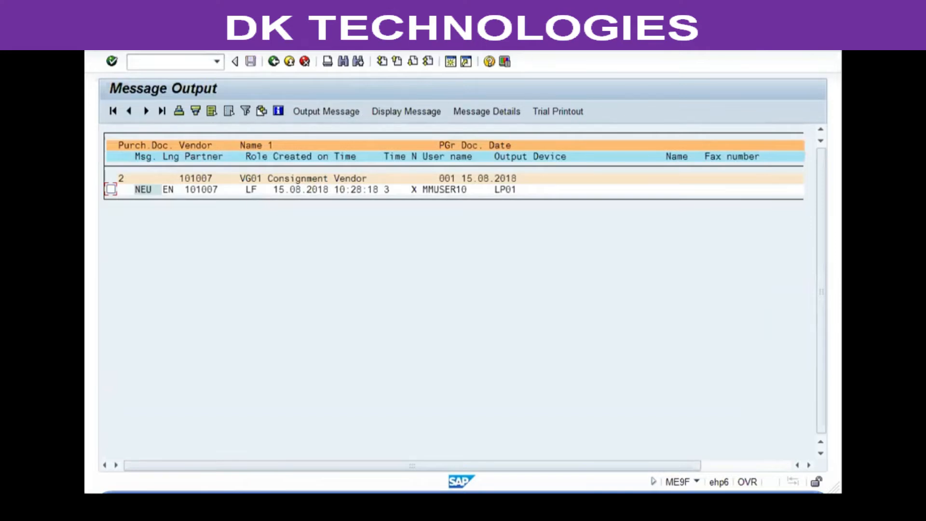
pyautogui.click(275, 63)
pyautogui.click(275, 63)
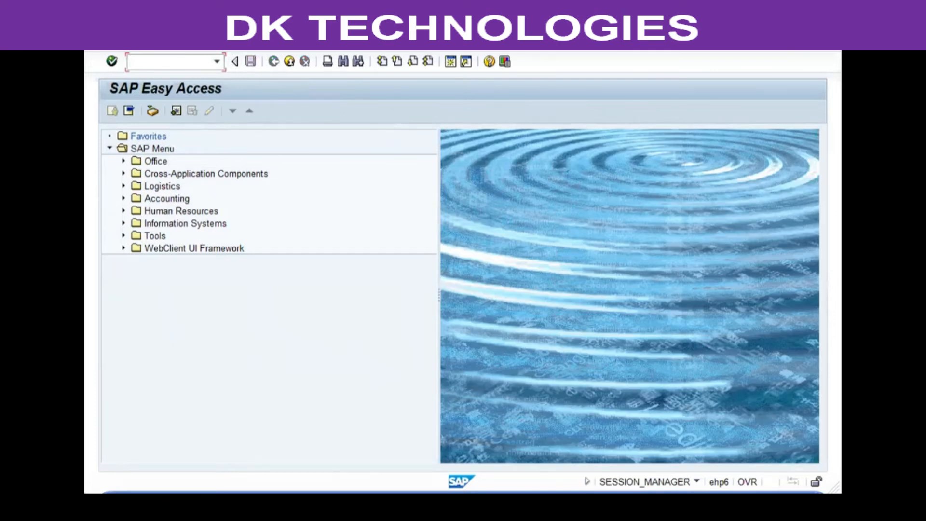
# Step: Start a goods receipt in MIGO for purchase order 2
pyautogui.write('migo')
pyautogui.press('Return')
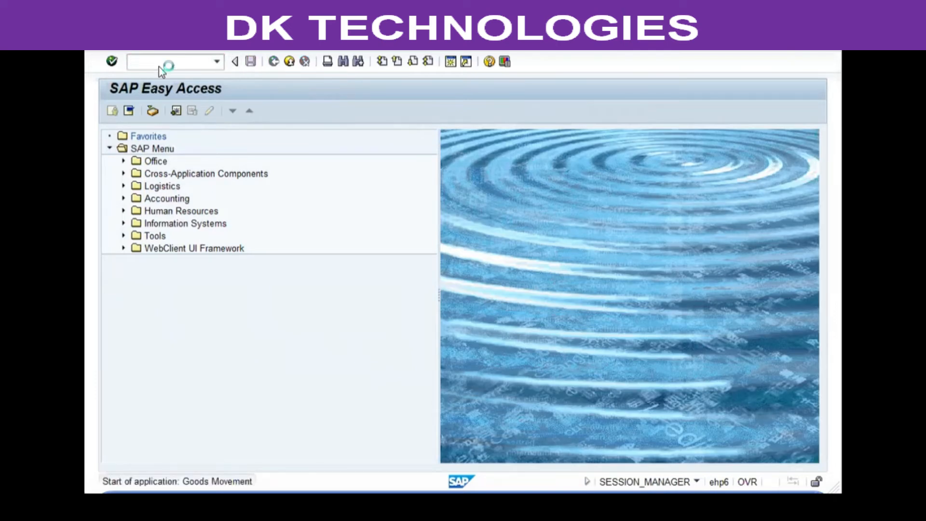
pyautogui.write('2')
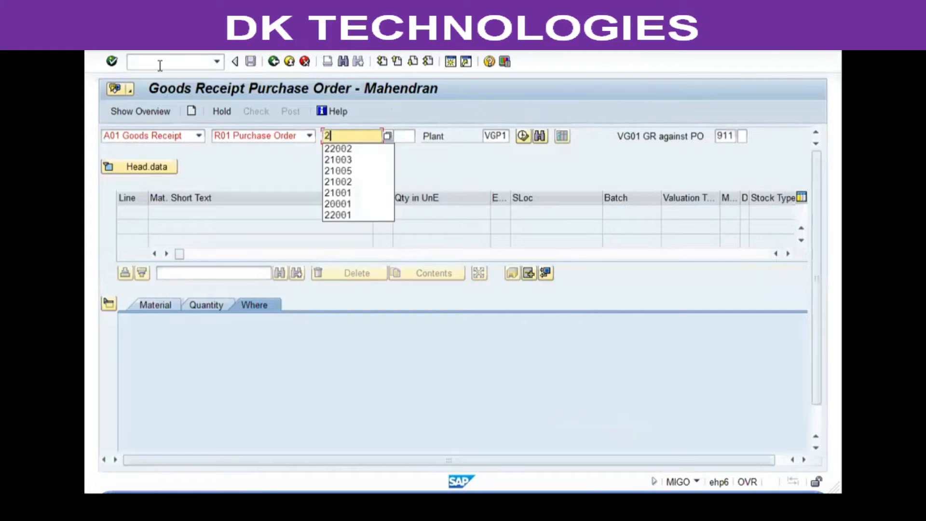
pyautogui.press('Return')
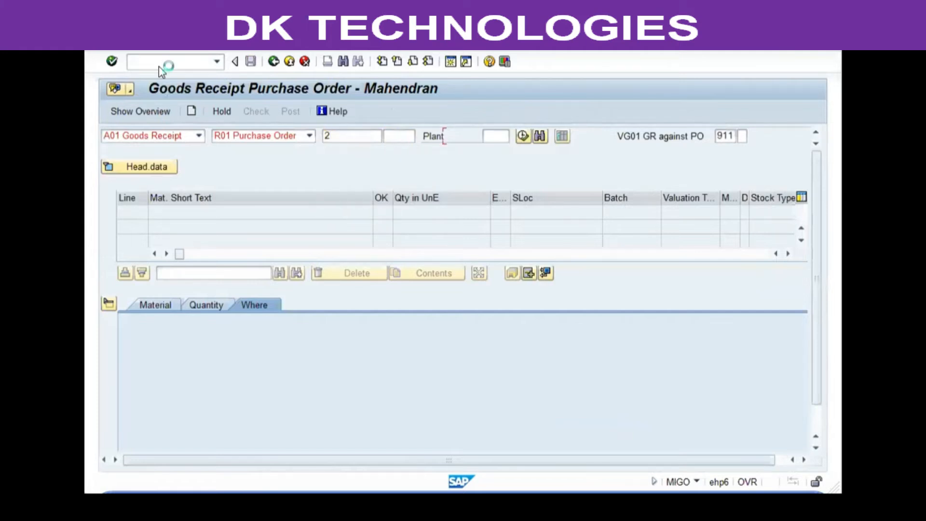
# Step: Set reason for movement 0001 on the receipt item and mark the item OK
pyautogui.click(202, 305)
pyautogui.click(256, 305)
pyautogui.click(264, 425)
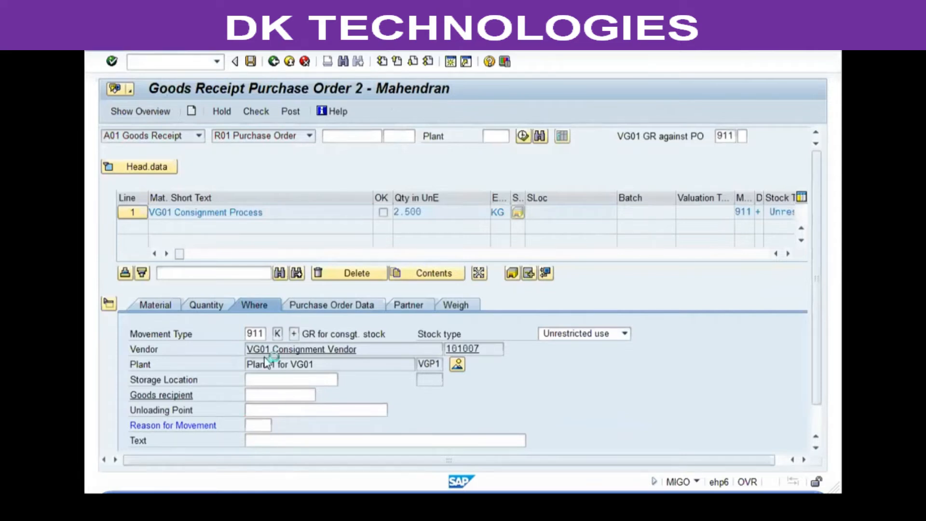
pyautogui.scroll(-1, 230, 318)
pyautogui.click(177, 441)
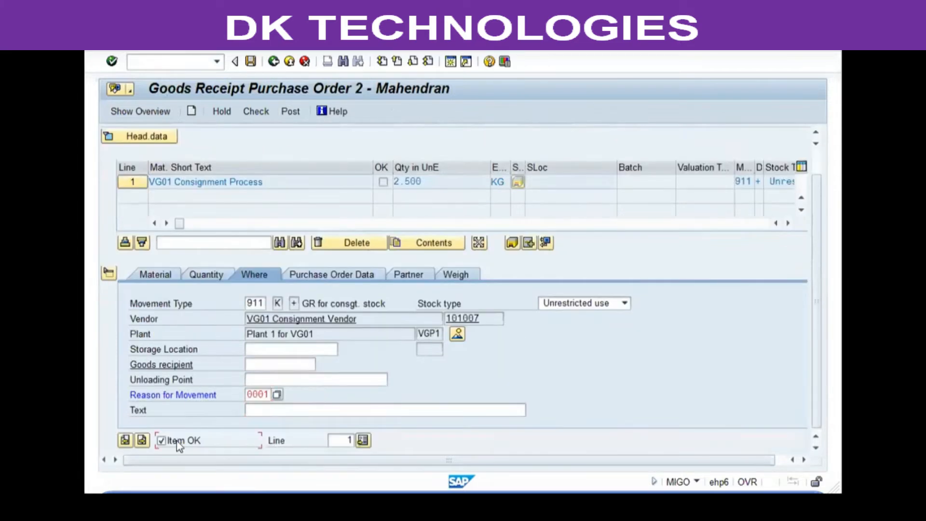
# Step: Check the goods receipt, enter storage location sl01, and post it
pyautogui.click(255, 111)
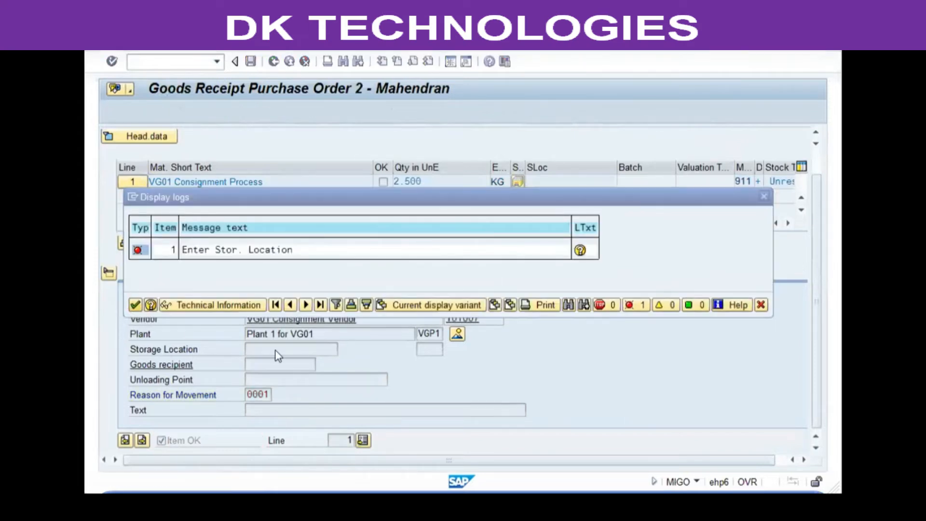
pyautogui.press('Return')
pyautogui.click(277, 347)
pyautogui.write('sl01')
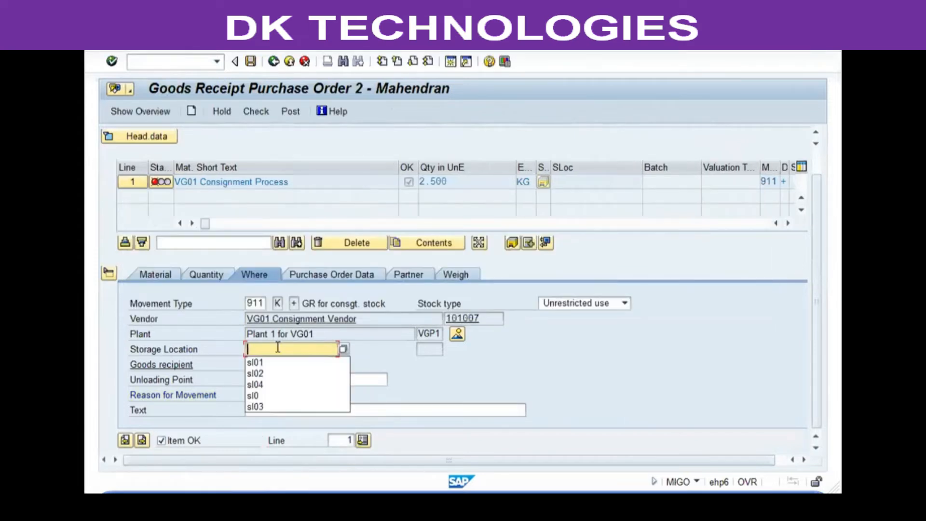
pyautogui.press('Return')
pyautogui.click(260, 112)
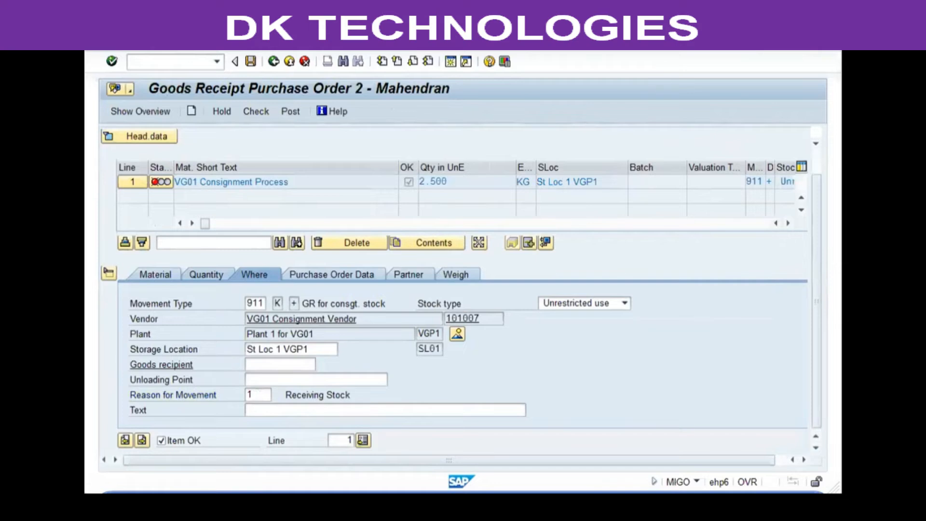
# Step: Display the stock overview in MMBE for material 13002 and inspect its vendor consignment stock
pyautogui.click(217, 61)
pyautogui.click(146, 188)
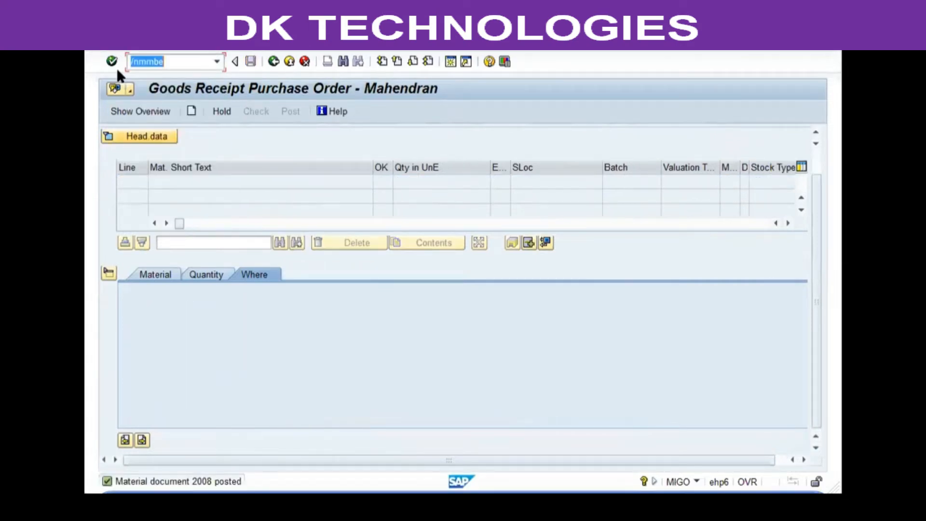
pyautogui.click(111, 61)
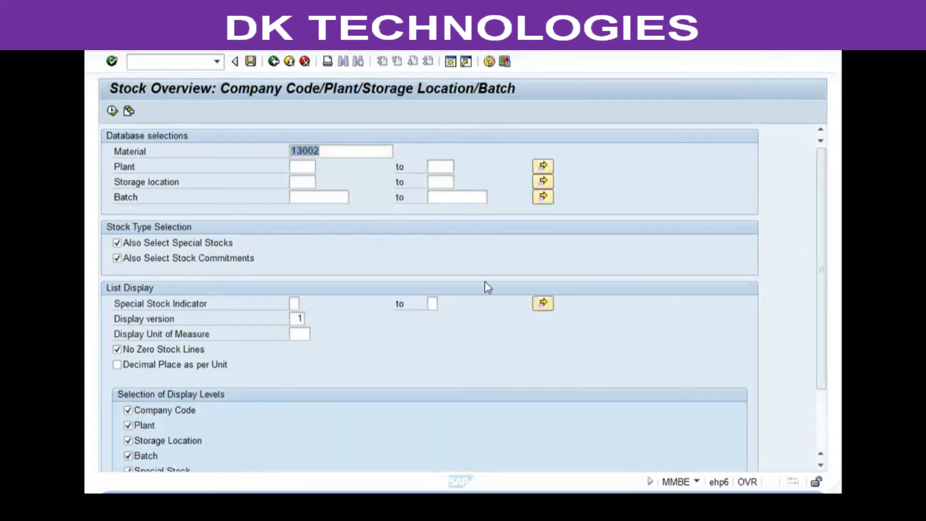
pyautogui.click(112, 110)
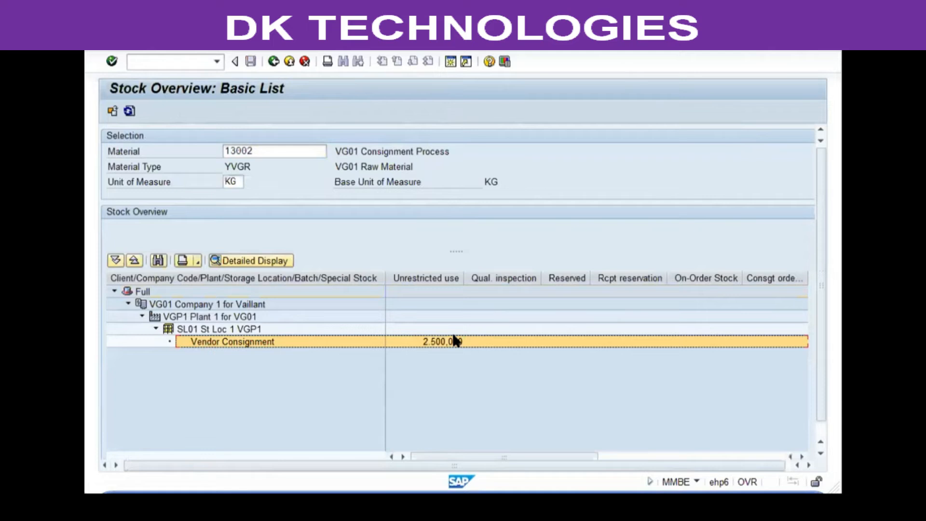
pyautogui.click(451, 341)
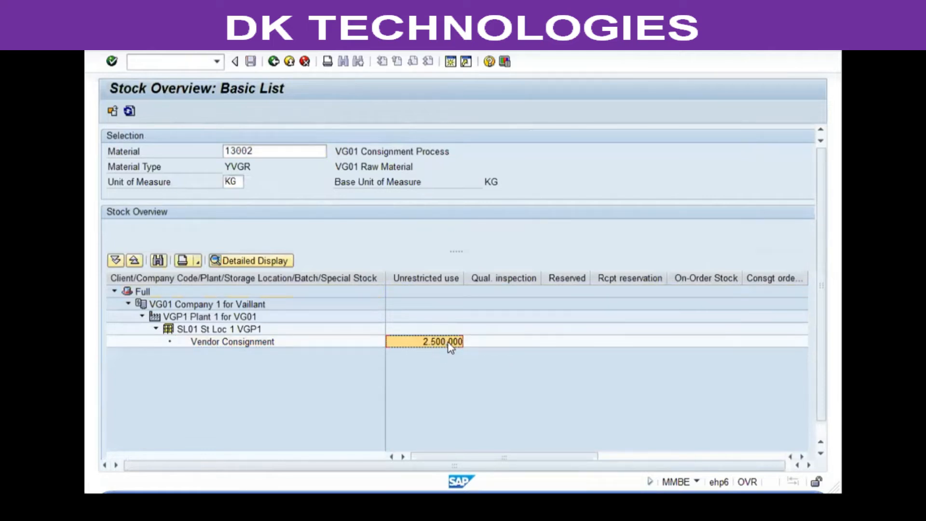
pyautogui.click(433, 329)
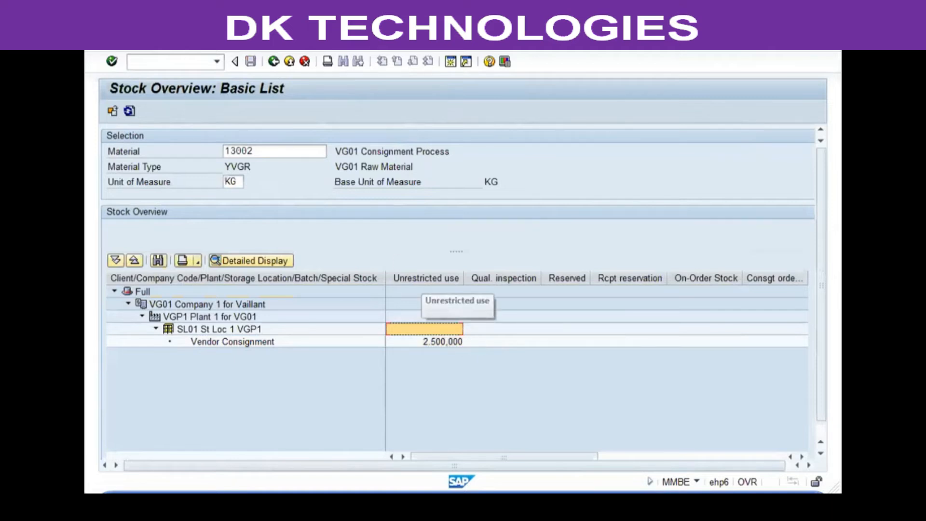
# Step: Start MIGO and switch the action to Transfer Posting
pyautogui.click(212, 62)
pyautogui.click(213, 63)
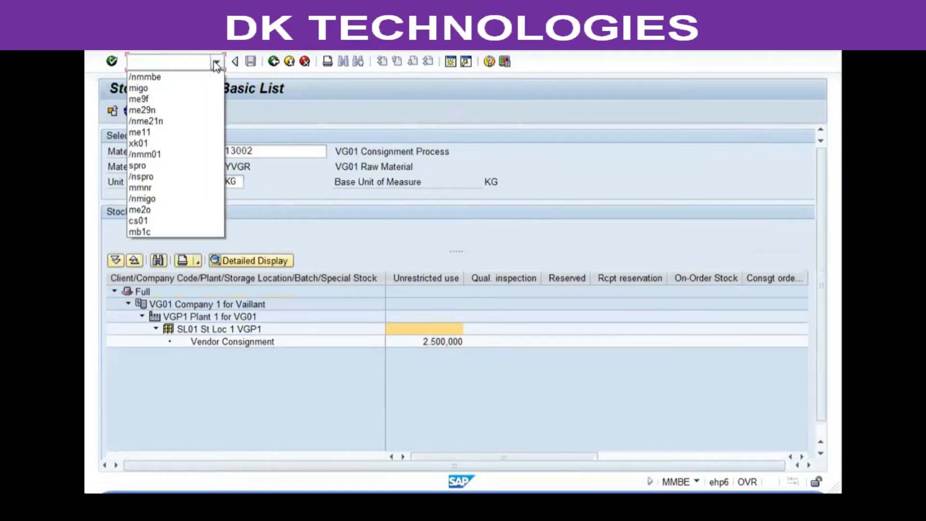
pyautogui.click(144, 88)
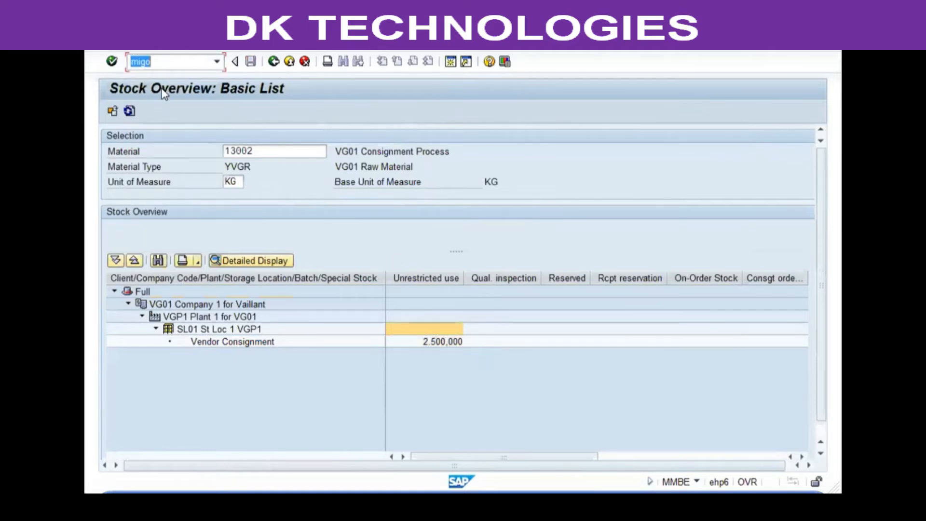
pyautogui.press('Home')
pyautogui.write('/n')
pyautogui.press('Return')
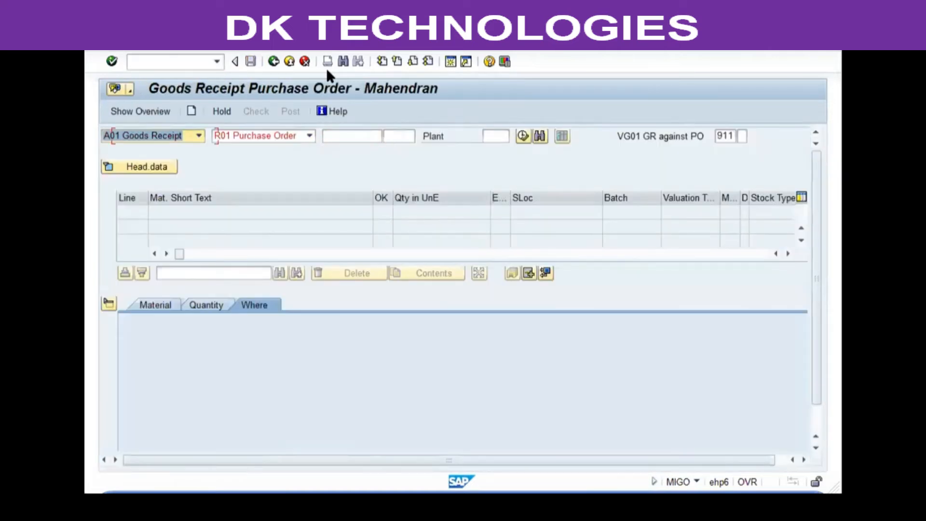
pyautogui.press('F4')
pyautogui.press('Down')
pyautogui.press('Down')
pyautogui.press('Down')
pyautogui.press('Down')
pyautogui.press('Down')
pyautogui.press('Down')
pyautogui.press('Down')
pyautogui.press('Return')
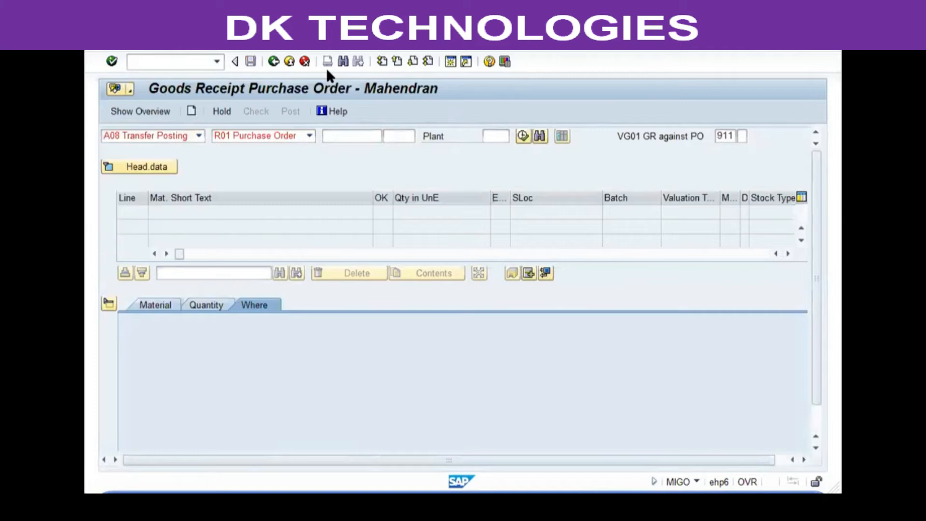
# Step: Set movement type 411 with special stock K and dismiss the tip
pyautogui.press('Tab')
pyautogui.press('Tab')
pyautogui.write('411')
pyautogui.press('Tab')
pyautogui.write('K')
pyautogui.press('Return')
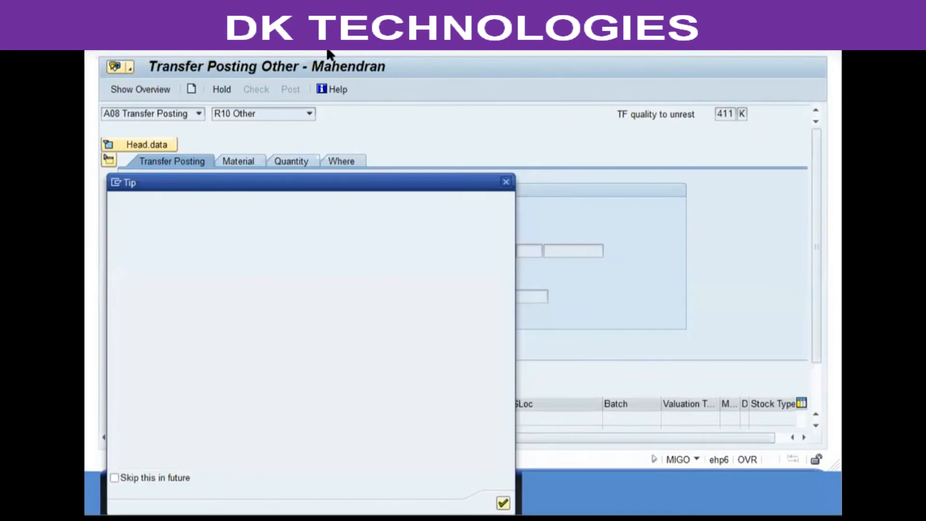
pyautogui.press('Return')
pyautogui.click(283, 227)
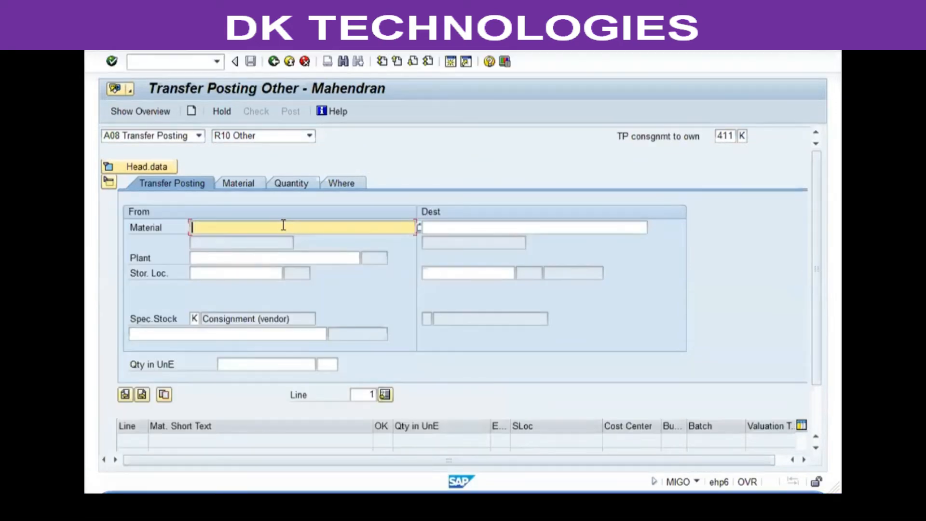
# Step: Enter source material 13002, plant vgp1, storage location sl01 and the consignment vendor's number
pyautogui.write('13002')
pyautogui.press('Tab')
pyautogui.write('vgp1')
pyautogui.press('Tab')
pyautogui.write('sl01')
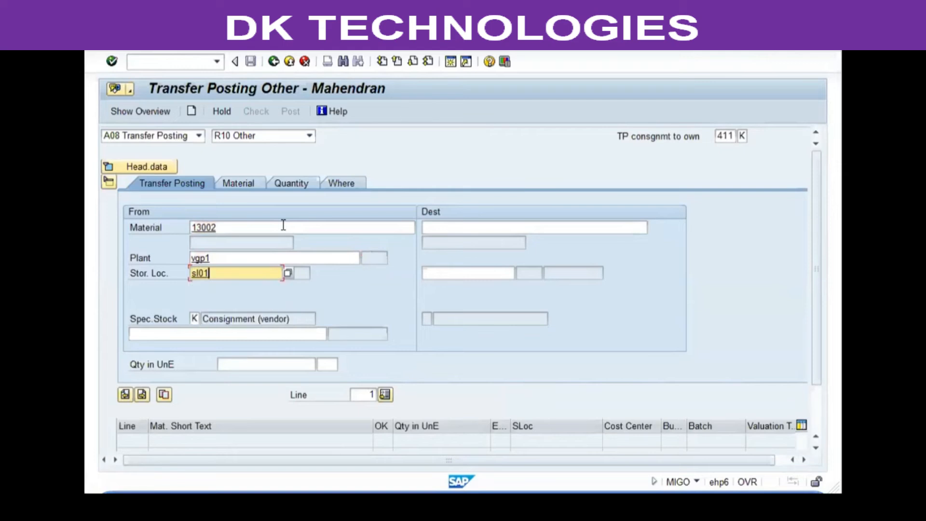
pyautogui.press('Tab')
pyautogui.write('101007')
pyautogui.press('Tab')
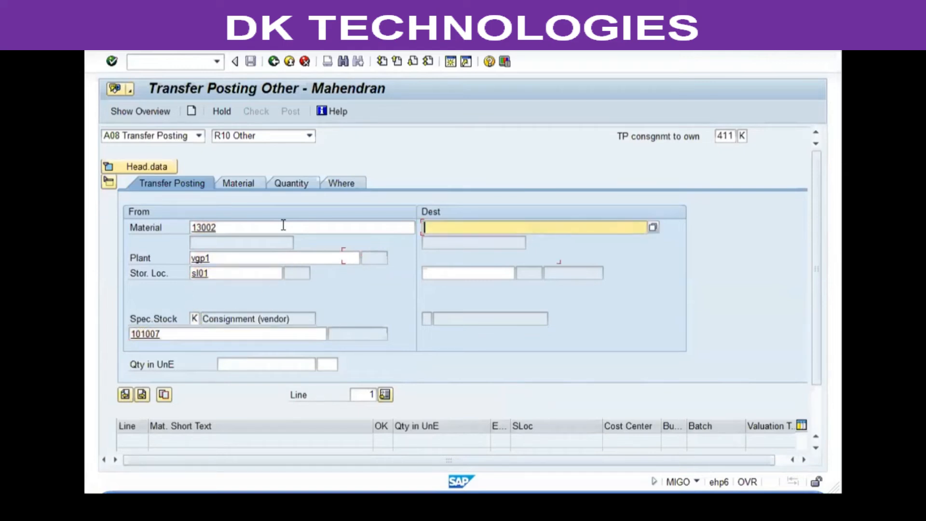
# Step: Enter destination material 13002, storage location sl01 and a quantity of 850
pyautogui.write('13002')
pyautogui.press('Tab')
pyautogui.write('sl1')
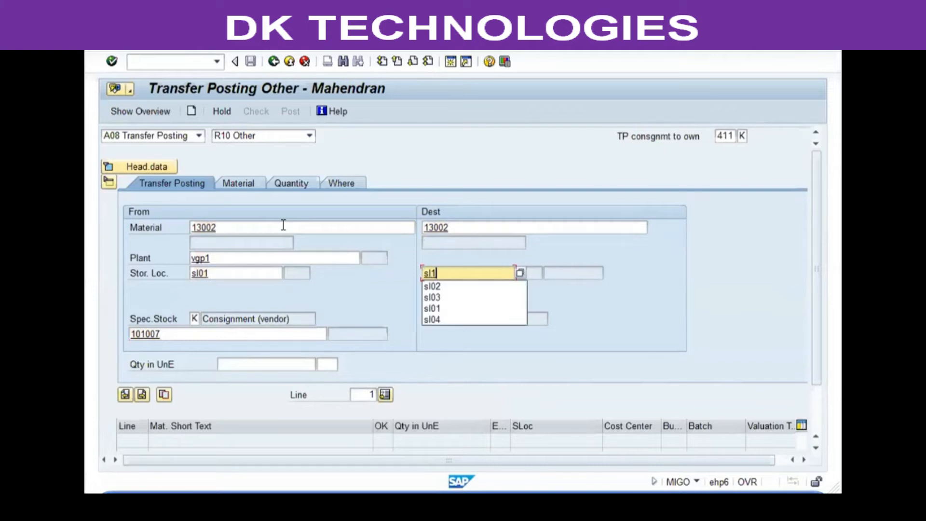
pyautogui.press('BackSpace')
pyautogui.write('01')
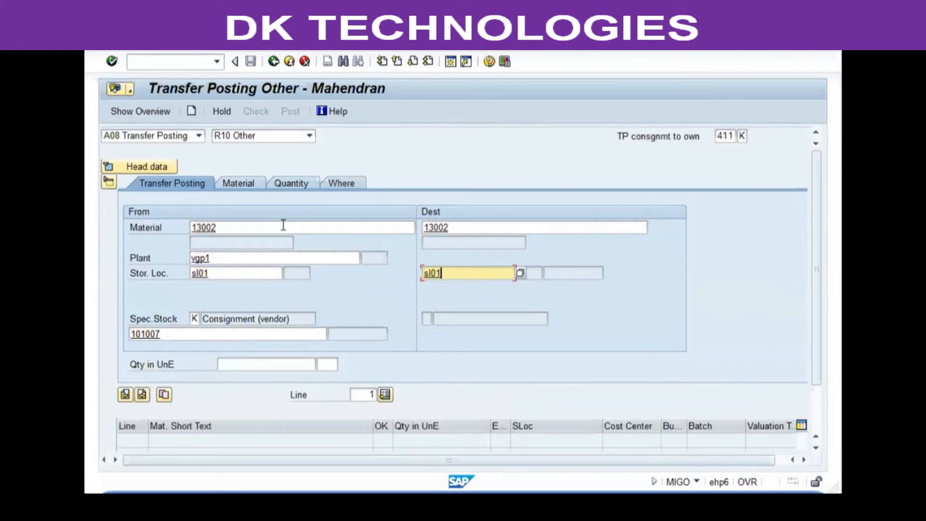
pyautogui.press('Return')
pyautogui.write('850')
pyautogui.press('Return')
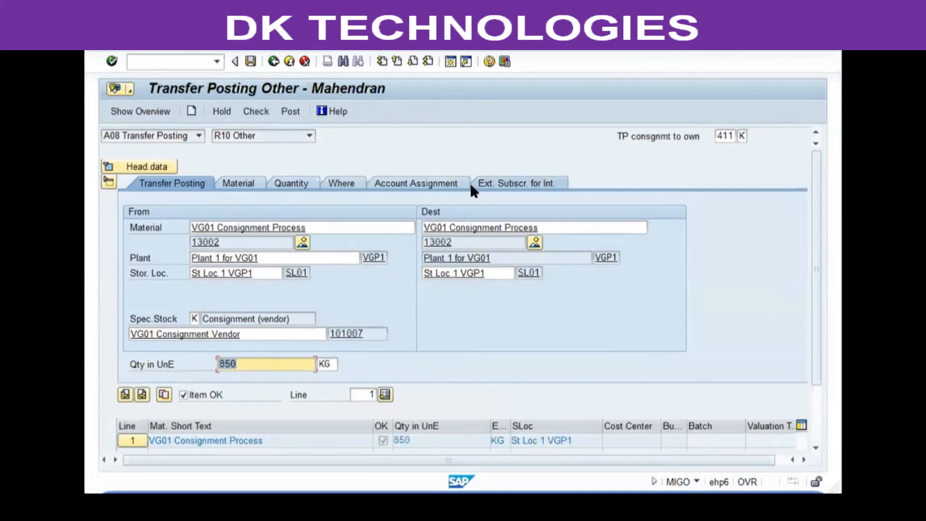
# Step: Check and post the transfer posting from consignment to own stock
pyautogui.click(426, 180)
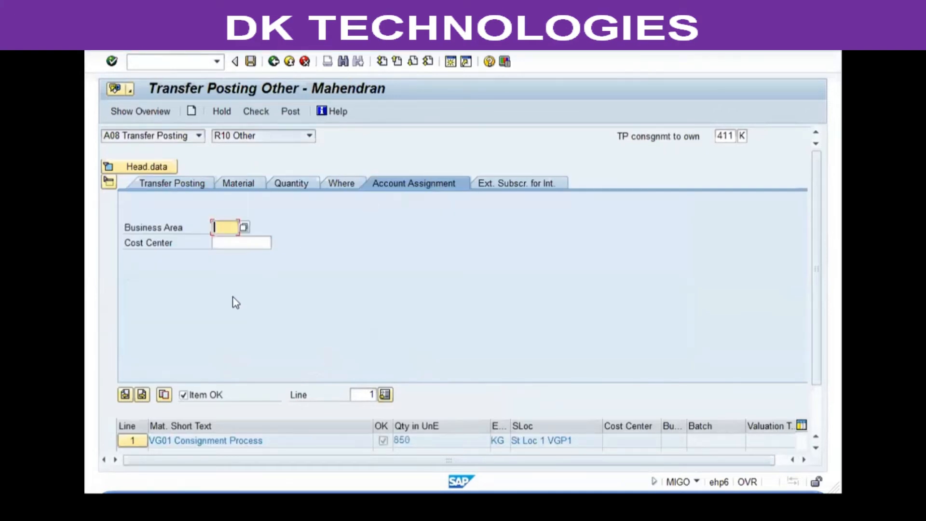
pyautogui.click(242, 243)
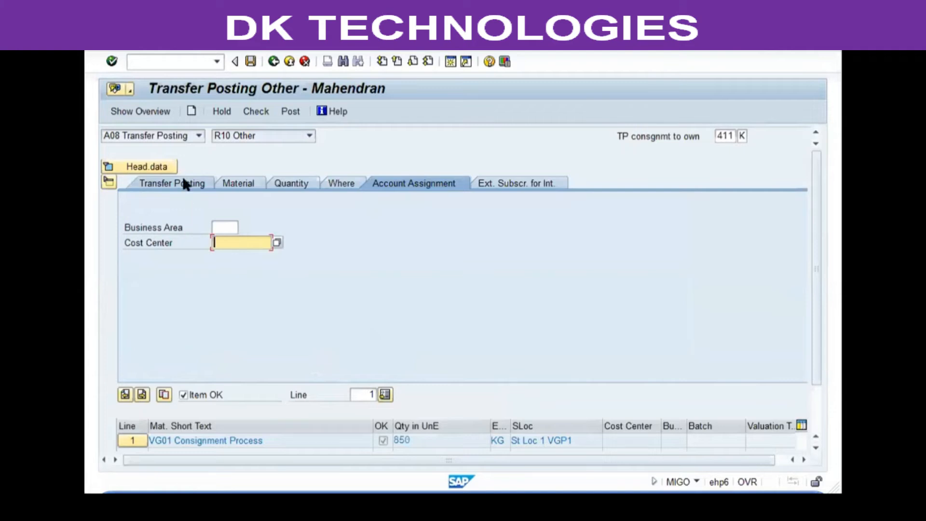
pyautogui.click(200, 183)
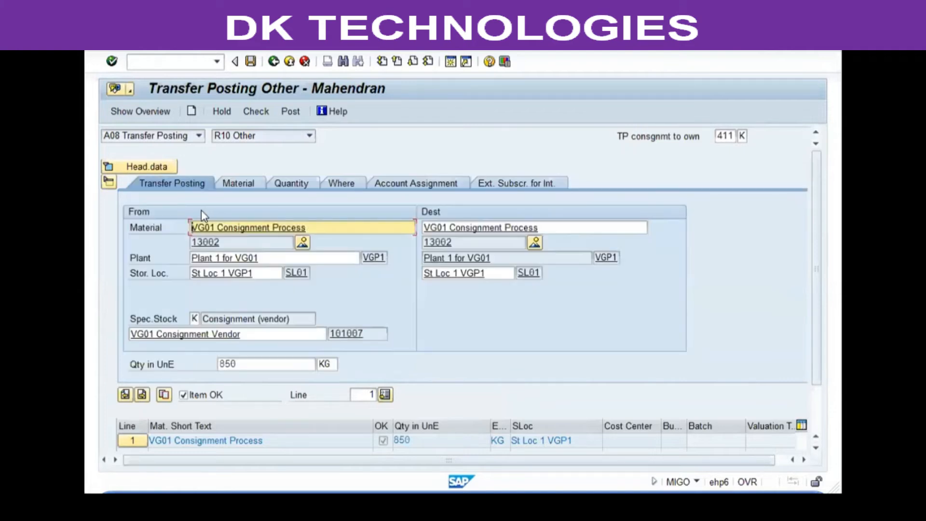
pyautogui.click(260, 113)
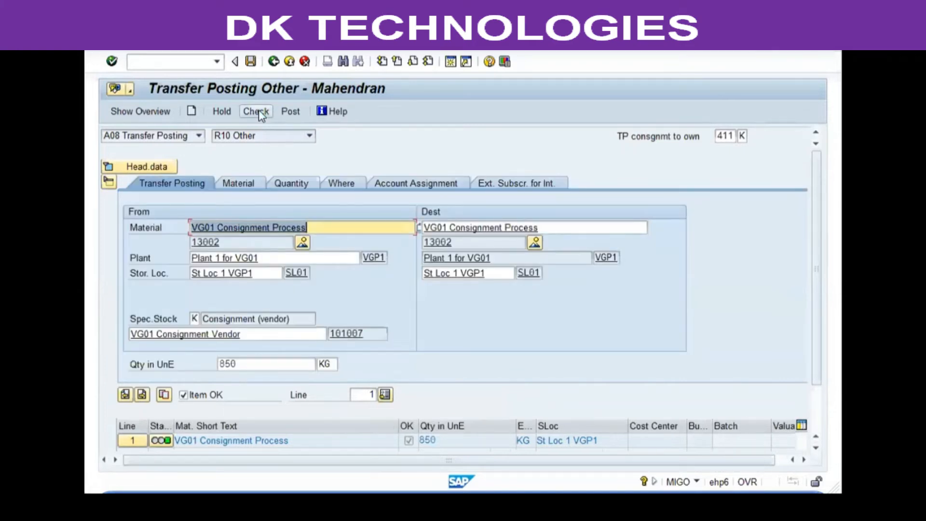
pyautogui.click(291, 112)
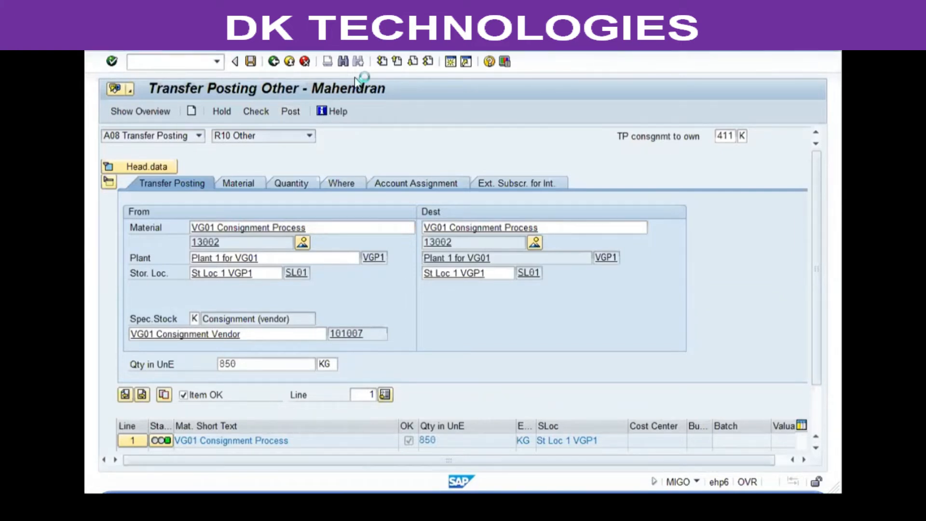
# Step: Display the stock overview for material 13002 again and return to the main menu
pyautogui.click(217, 61)
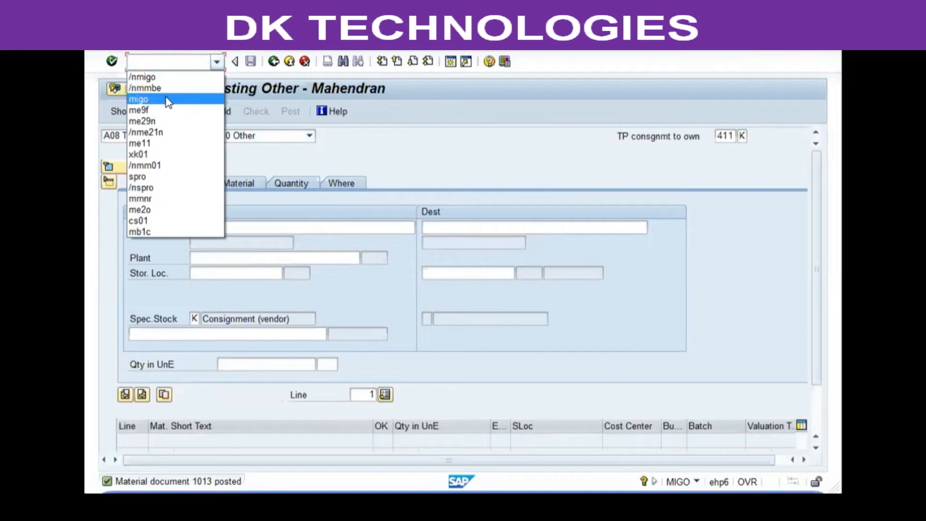
pyautogui.click(166, 89)
pyautogui.click(113, 63)
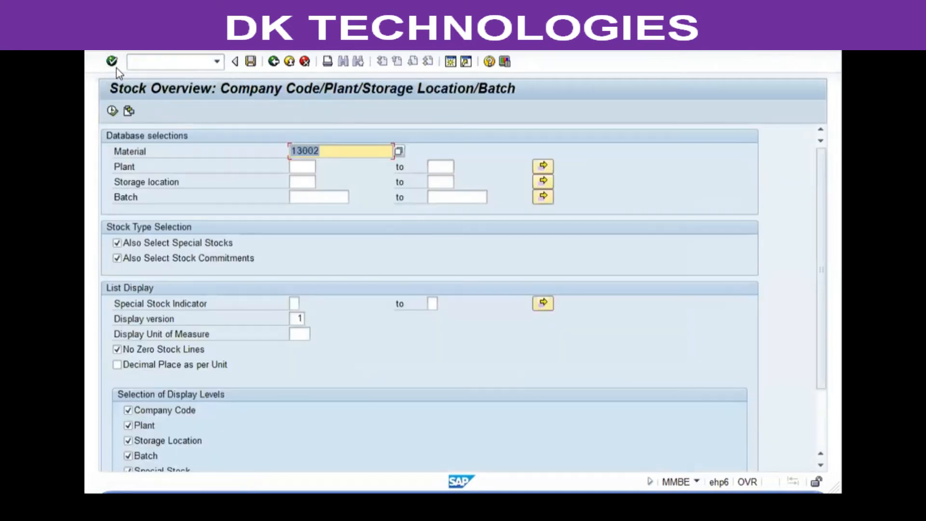
pyautogui.click(112, 110)
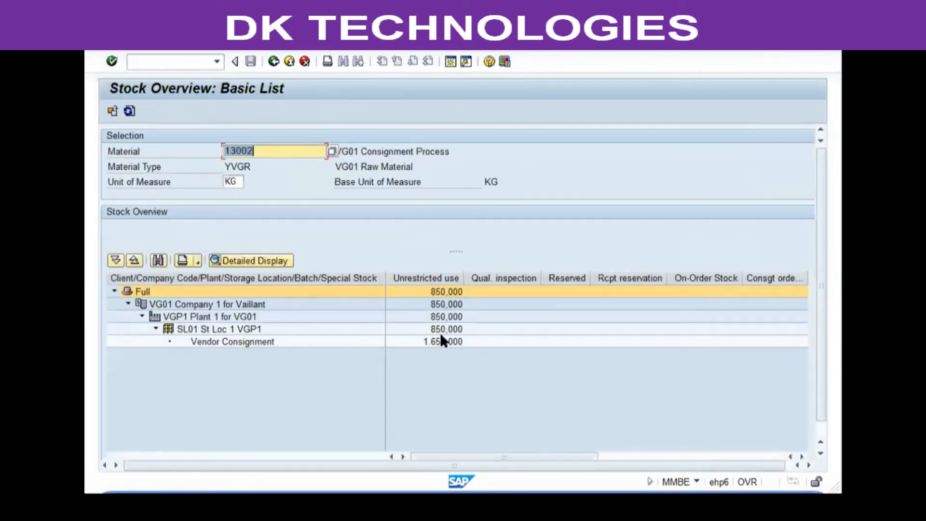
pyautogui.click(437, 330)
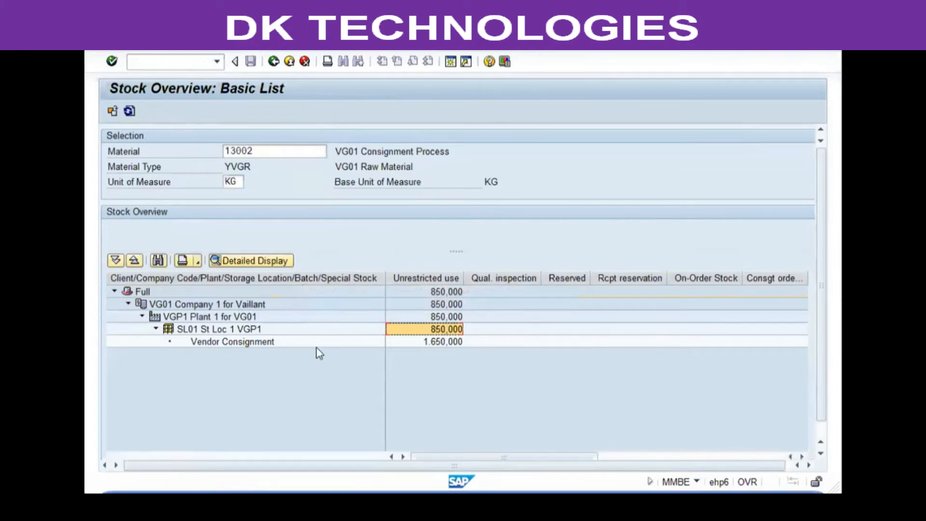
pyautogui.click(485, 343)
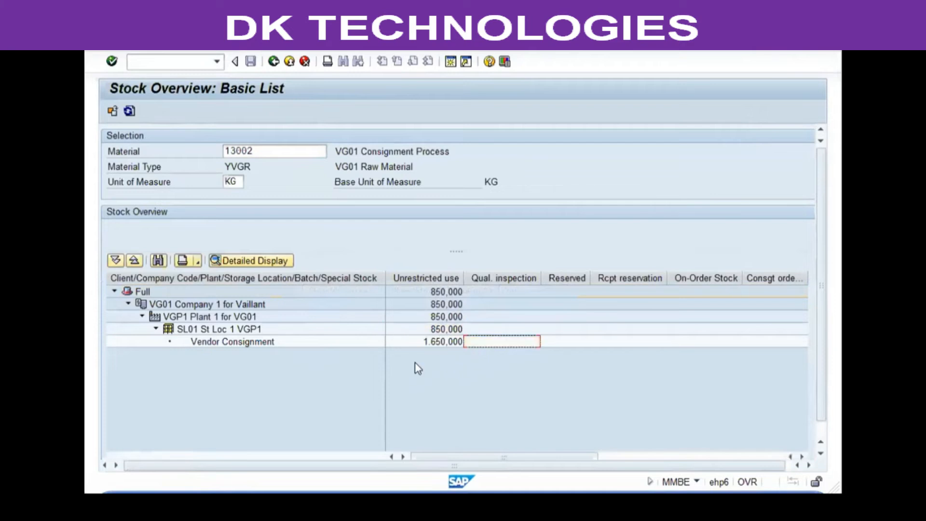
pyautogui.click(132, 291)
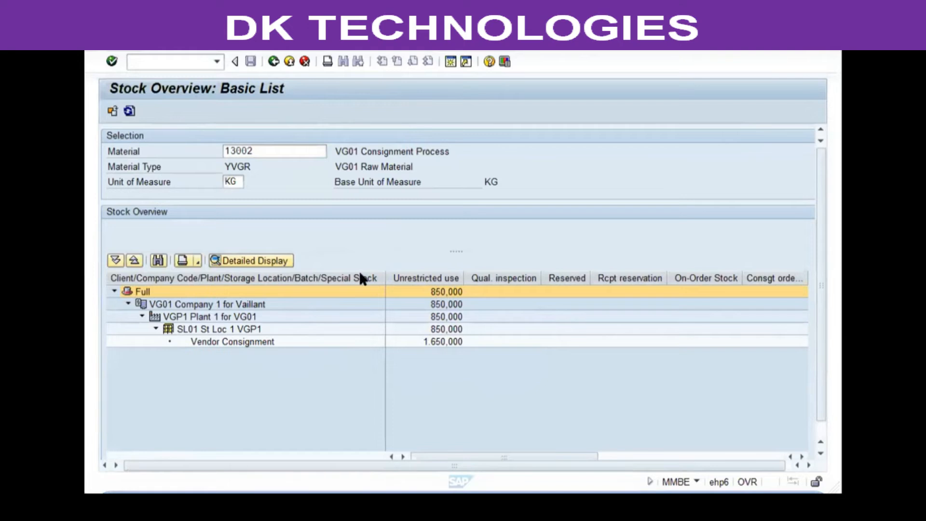
pyautogui.click(287, 63)
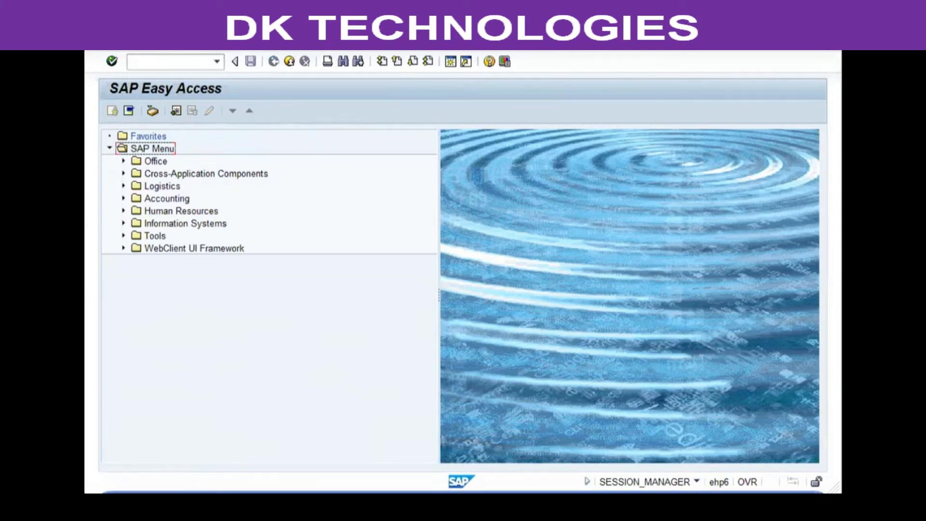
# Step: Switch to Word and read the pipeline process steps in the notes
pyautogui.hotkey('alt', 'Tab')
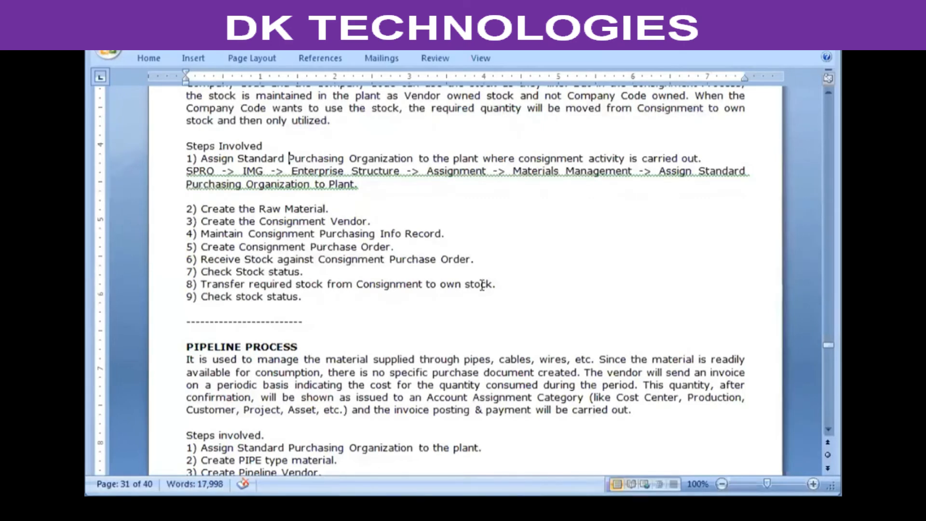
pyautogui.scroll(-1, 481, 284)
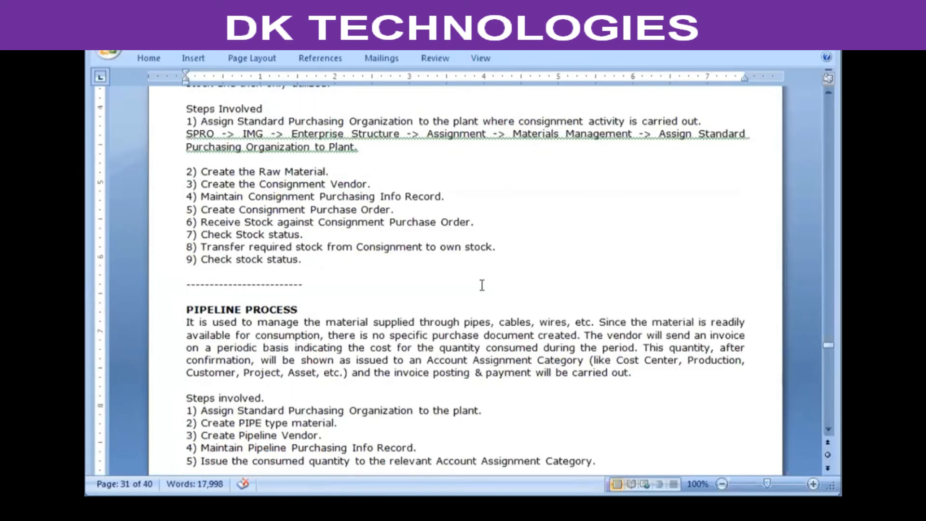
pyautogui.scroll(-1, 482, 287)
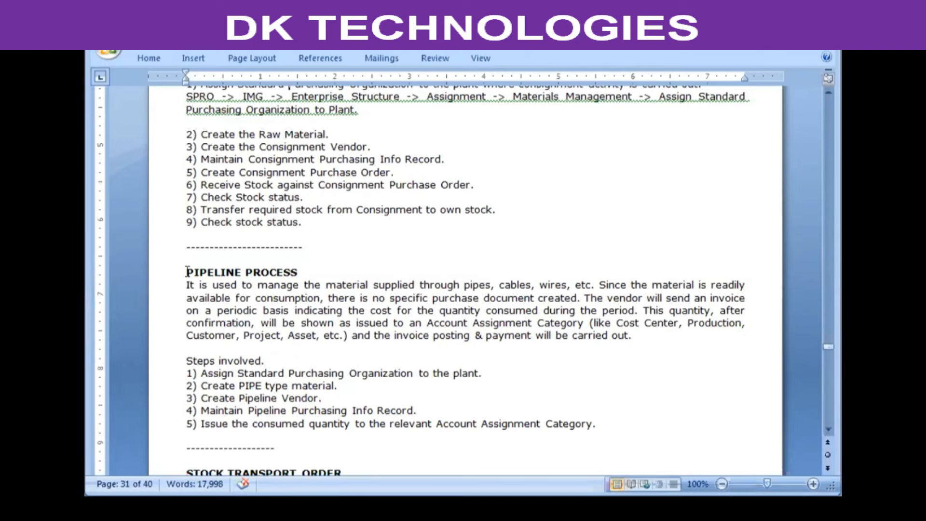
pyautogui.click(236, 373)
pyautogui.click(357, 374)
pyautogui.press('Down')
# Step: Switch back to SAP and open the Create Material transaction /nmm01 from the command history
pyautogui.click(216, 62)
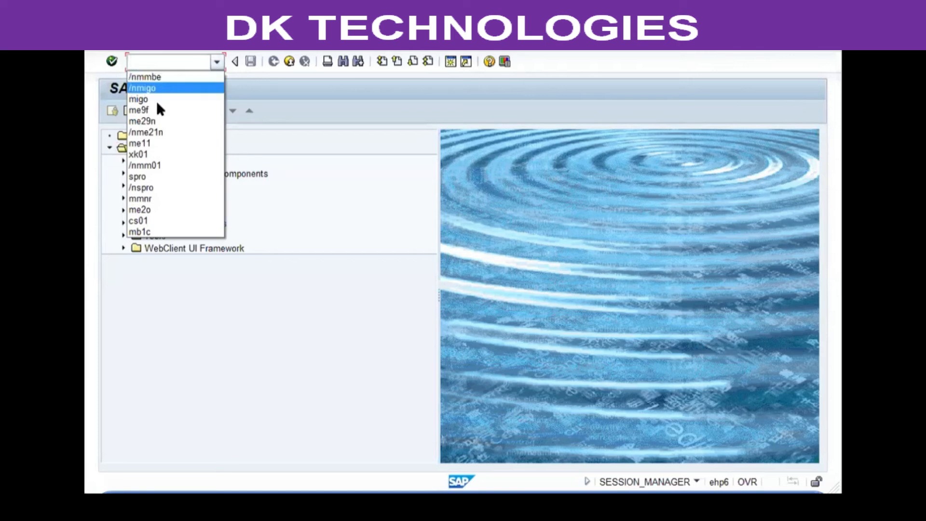
pyautogui.click(145, 165)
pyautogui.click(112, 61)
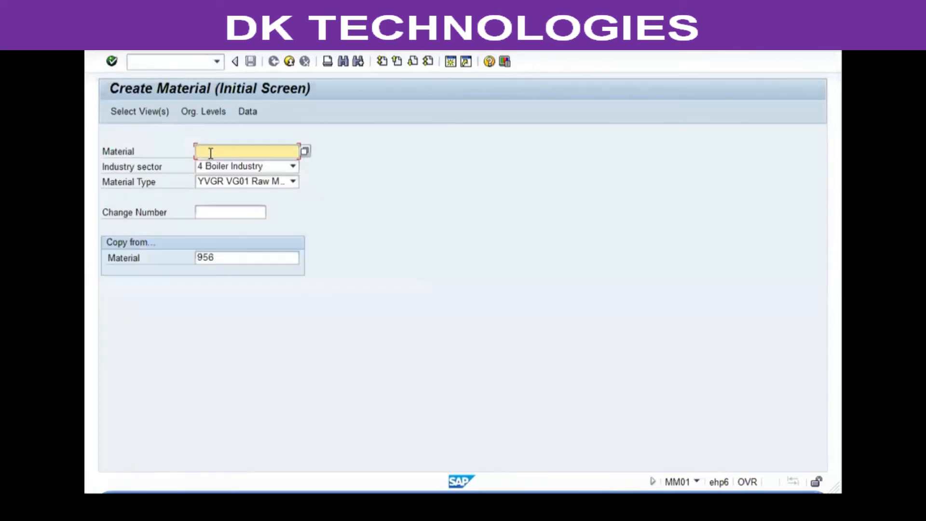
# Step: Set the material type to PIPE Pipeline material and enter the material number PIPELINE
pyautogui.click(277, 183)
pyautogui.write('PIPE Pipeline mate')
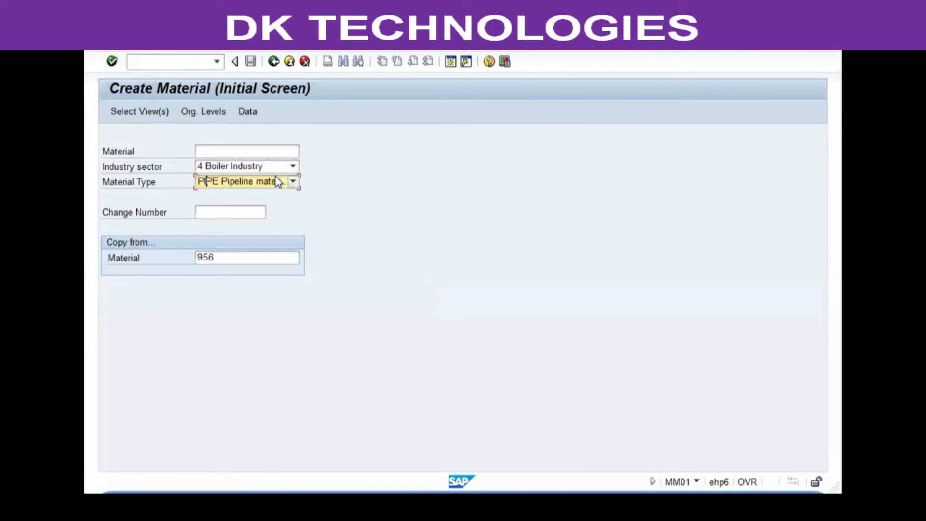
pyautogui.press('Tab')
pyautogui.press('Tab')
pyautogui.press('Return')
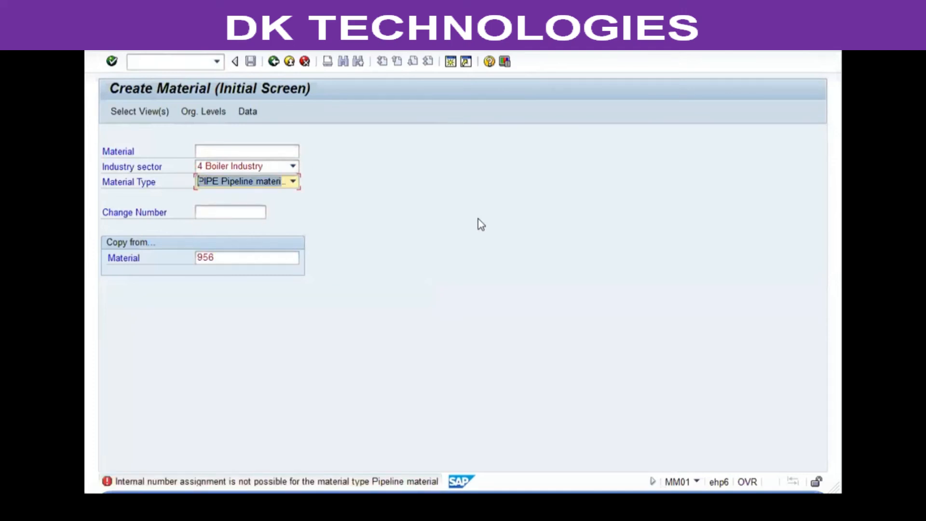
pyautogui.hotkey('shift', 'Tab')
pyautogui.hotkey('shift', 'Tab')
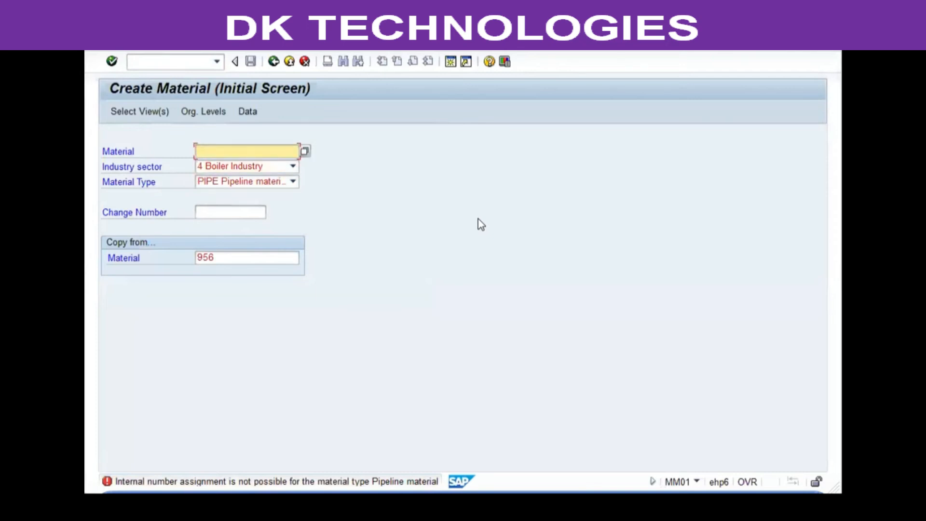
pyautogui.write('pipeline')
pyautogui.press('Return')
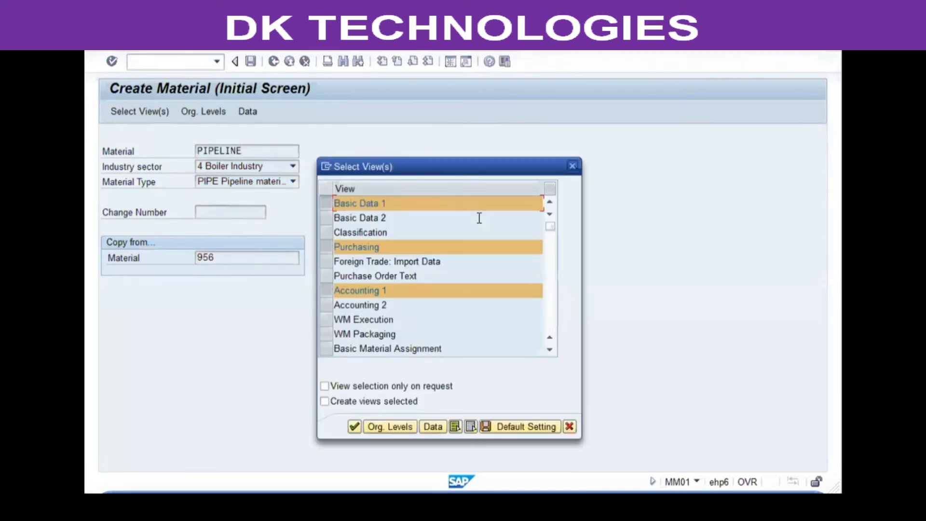
# Step: Accept the preselected views and set the plant to VGP1
pyautogui.press('Return')
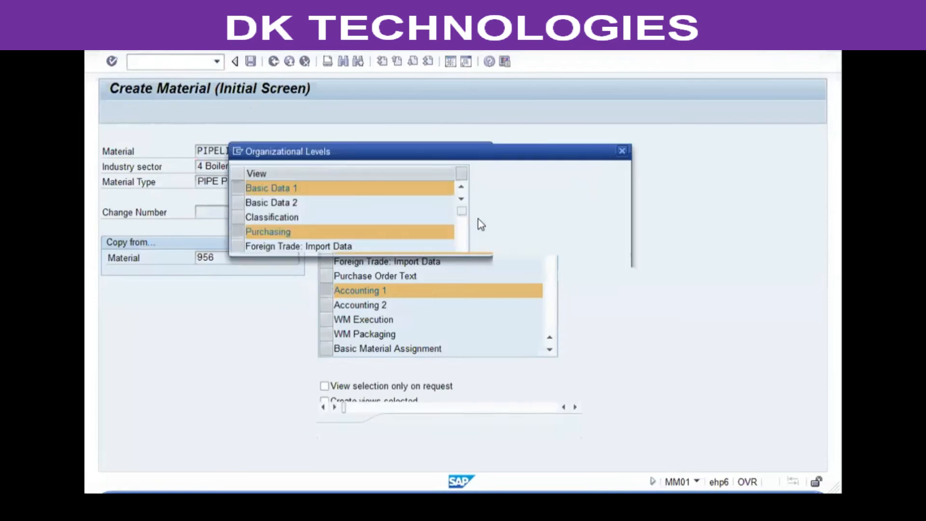
pyautogui.write('vgp1')
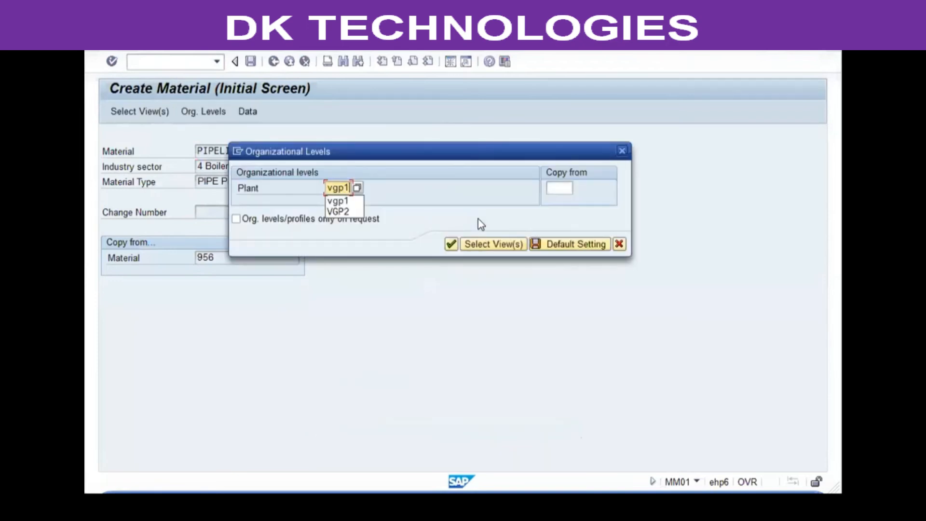
pyautogui.press('Return')
# Step: Change the material description to VG01 Pipeline Material and continue to the Purchasing view
pyautogui.press('End')
pyautogui.press('Left')
pyautogui.press('Left')
pyautogui.press('Left')
pyautogui.press('Left')
pyautogui.press('Left')
pyautogui.press('Left')
pyautogui.press('Left')
pyautogui.press('Left')
pyautogui.press('Left')
pyautogui.press('Left')
pyautogui.press('Left')
pyautogui.press('Left')
pyautogui.press('Left')
pyautogui.press('Left')
pyautogui.press('Left')
pyautogui.press('Left')
pyautogui.press('Left')
pyautogui.press('Left')
pyautogui.press('Left')
pyautogui.press('Left')
pyautogui.press('Left')
pyautogui.press('Left')
pyautogui.press('Left')
pyautogui.press('Left')
pyautogui.press('Left')
pyautogui.press('Left')
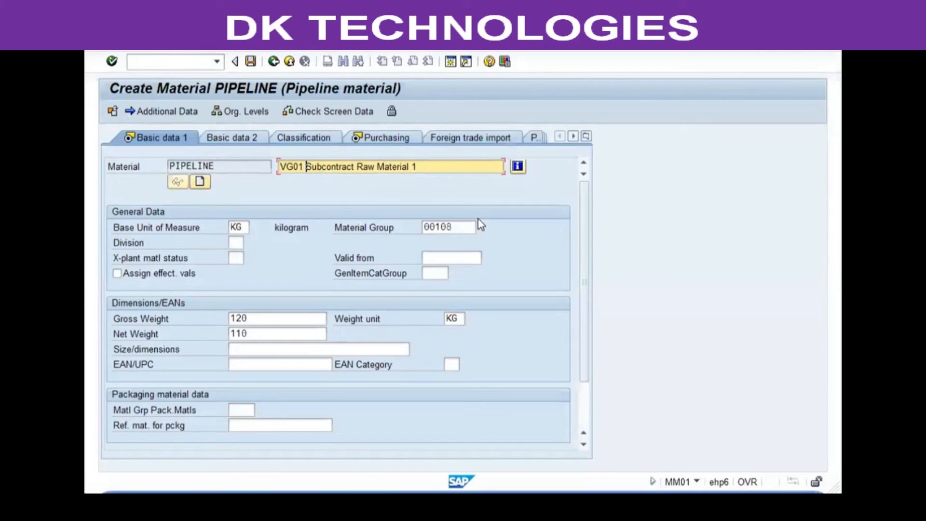
pyautogui.write('Pipeline')
pyautogui.press('Delete')
pyautogui.press('Delete')
pyautogui.press('Delete')
pyautogui.press('Delete')
pyautogui.press('Delete')
pyautogui.press('Delete')
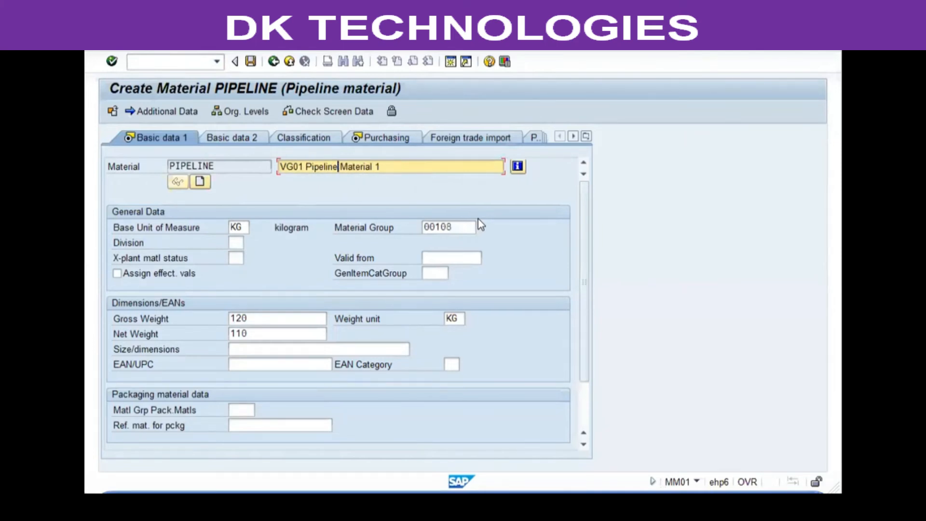
pyautogui.press('Right')
pyautogui.press('Right')
pyautogui.press('Right')
pyautogui.press('Right')
pyautogui.press('Right')
pyautogui.press('Right')
pyautogui.press('Right')
pyautogui.press('Right')
pyautogui.press('Delete')
pyautogui.press('Delete')
pyautogui.press('Return')
# Step: Set the purchasing group to 001 and clear the purchasing value key
pyautogui.press('Tab')
pyautogui.press('Tab')
pyautogui.write('001')
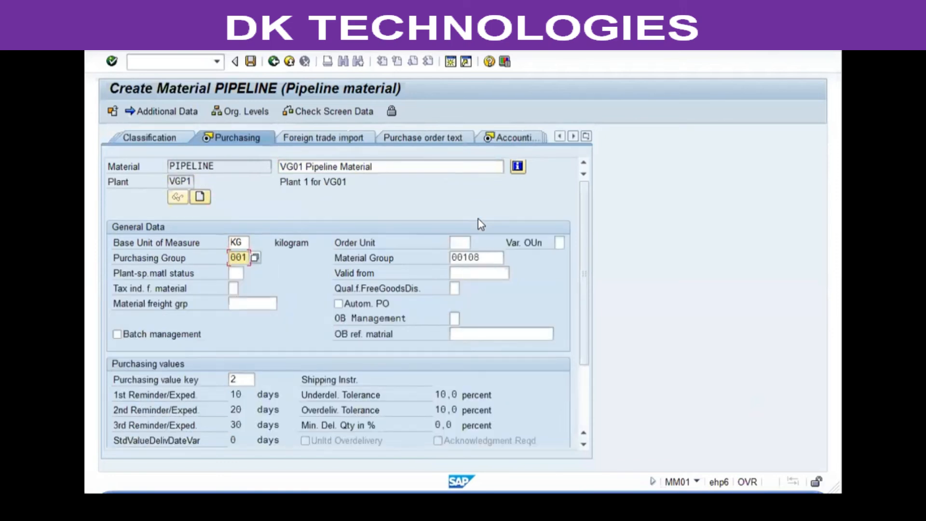
pyautogui.press('Tab')
pyautogui.press('Tab')
pyautogui.press('Tab')
pyautogui.press('Tab')
pyautogui.press('Tab')
pyautogui.press('Tab')
pyautogui.press('Delete')
pyautogui.press('Return')
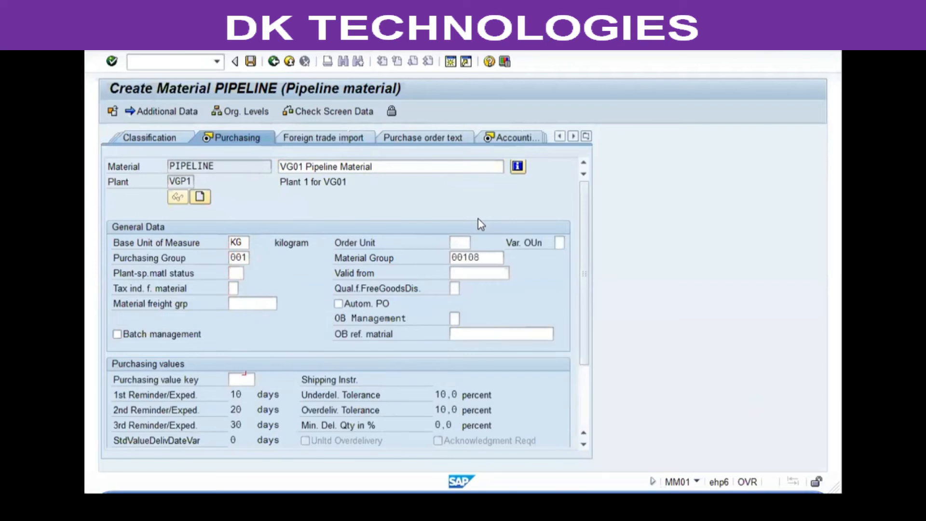
# Step: Enable Autom. PO in the Purchasing view and continue to the Accounting 1 view
pyautogui.hotkey('shift', 'Tab')
pyautogui.hotkey('shift', 'Tab')
pyautogui.hotkey('shift', 'Tab')
pyautogui.hotkey('shift', 'Tab')
pyautogui.hotkey('shift', 'Tab')
pyautogui.hotkey('shift', 'Tab')
pyautogui.hotkey('shift', 'Tab')
pyautogui.hotkey('shift', 'Tab')
pyautogui.click(244, 257)
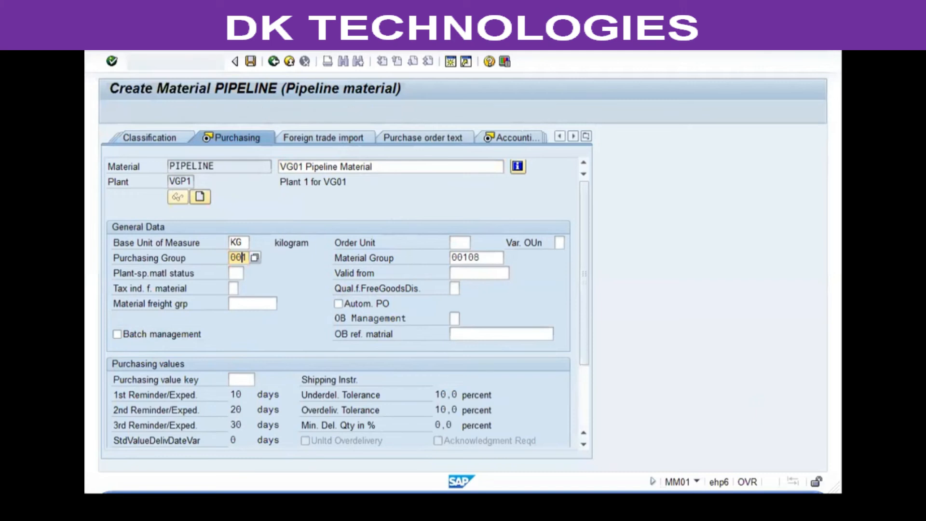
pyautogui.press('Return')
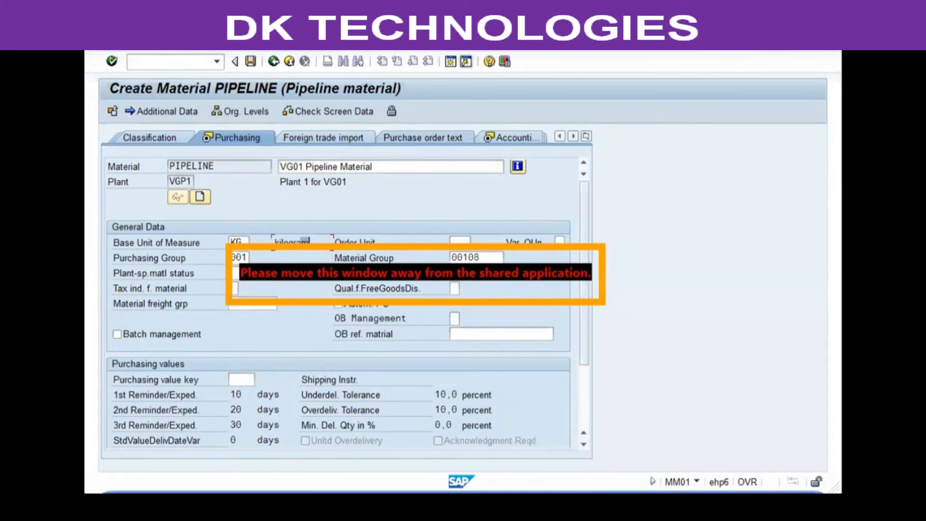
pyautogui.scroll(-3, 190, 201)
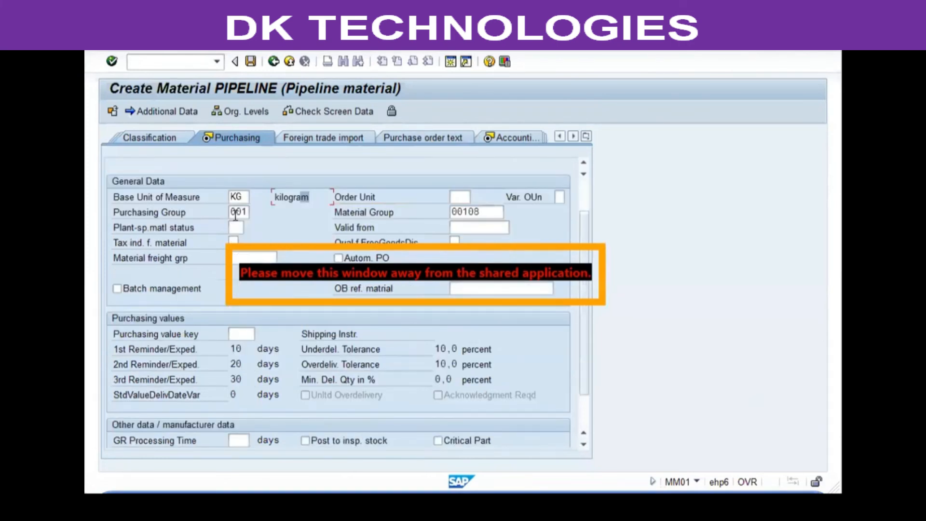
pyautogui.click(238, 209)
pyautogui.scroll(3, 354, 250)
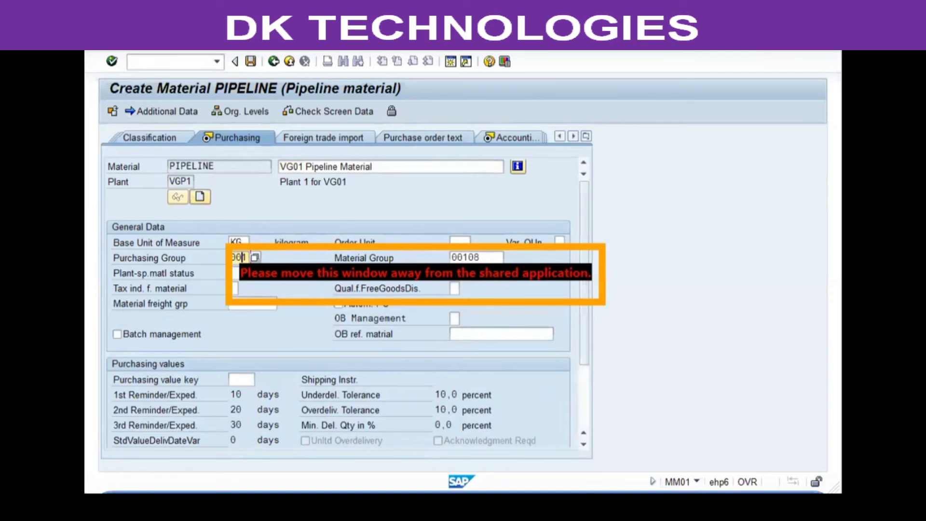
pyautogui.click(426, 287)
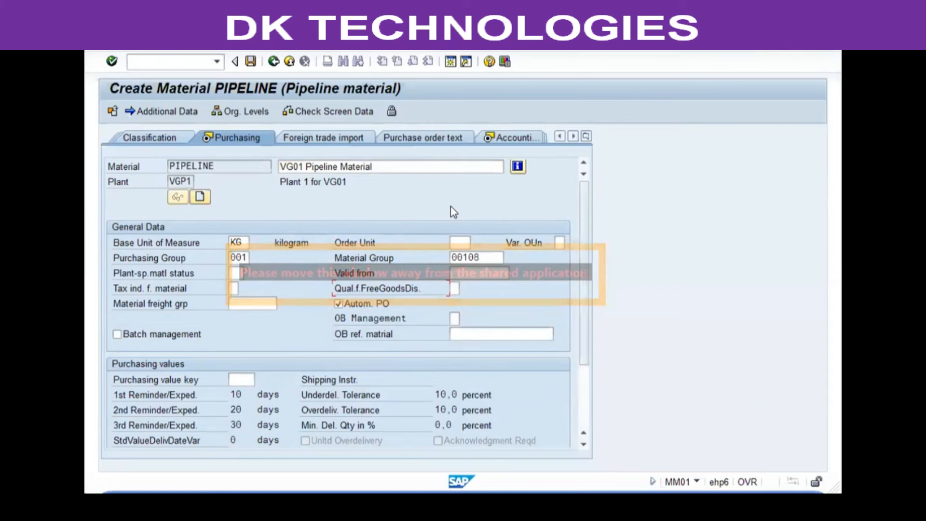
pyautogui.press('Return')
# Step: Set valuation class 3000 and moving price 75, then save the pipeline material
pyautogui.click(244, 319)
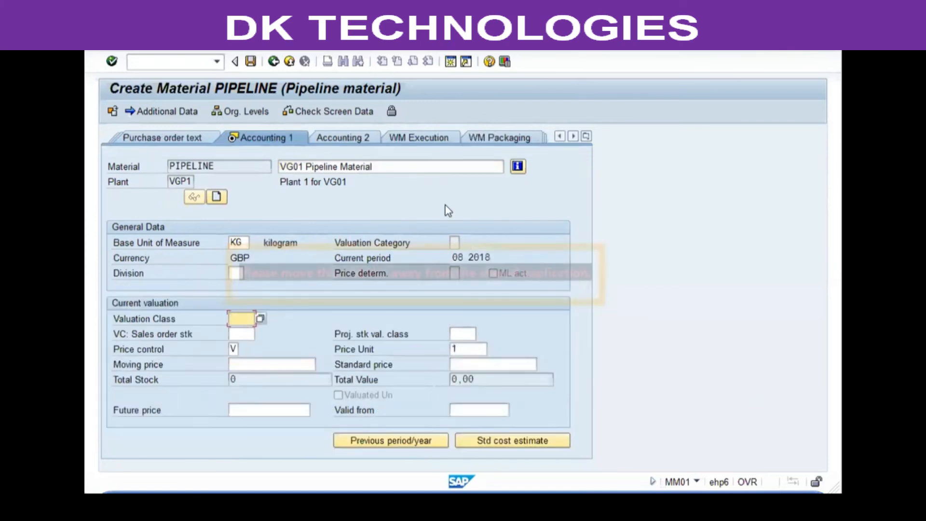
pyautogui.click(260, 318)
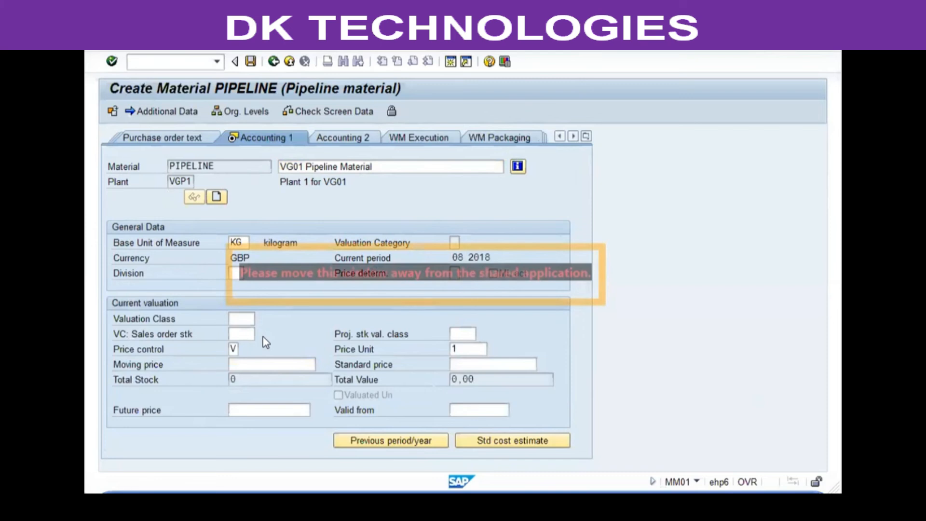
pyautogui.click(234, 349)
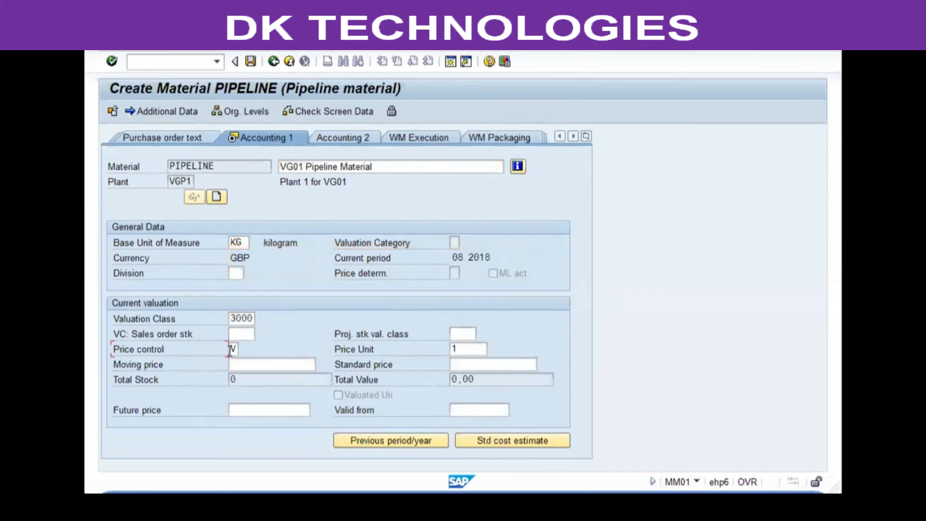
pyautogui.click(279, 364)
pyautogui.write('75')
pyautogui.press('Return')
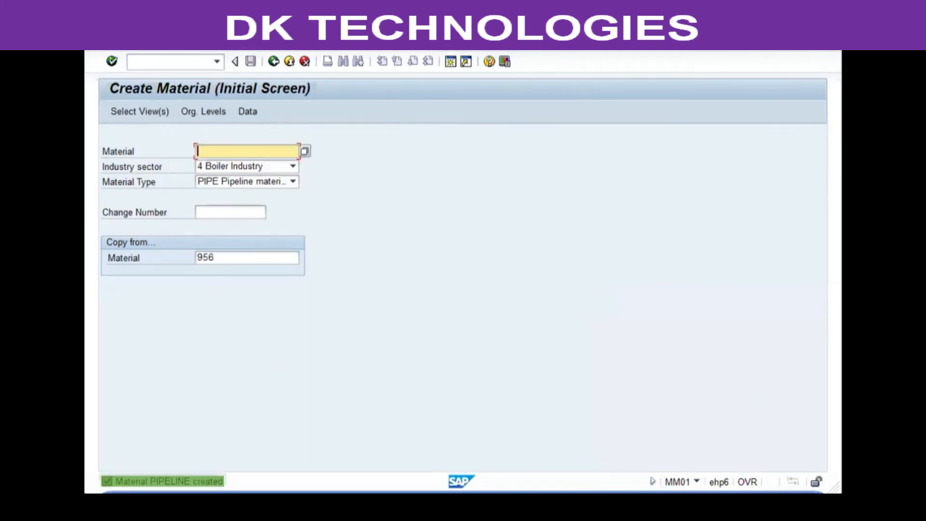
# Step: Open the Create Vendor transaction xk01, proceed to the address screen and set the title to Company
pyautogui.press('F3')
pyautogui.write('xk01')
pyautogui.press('Return')
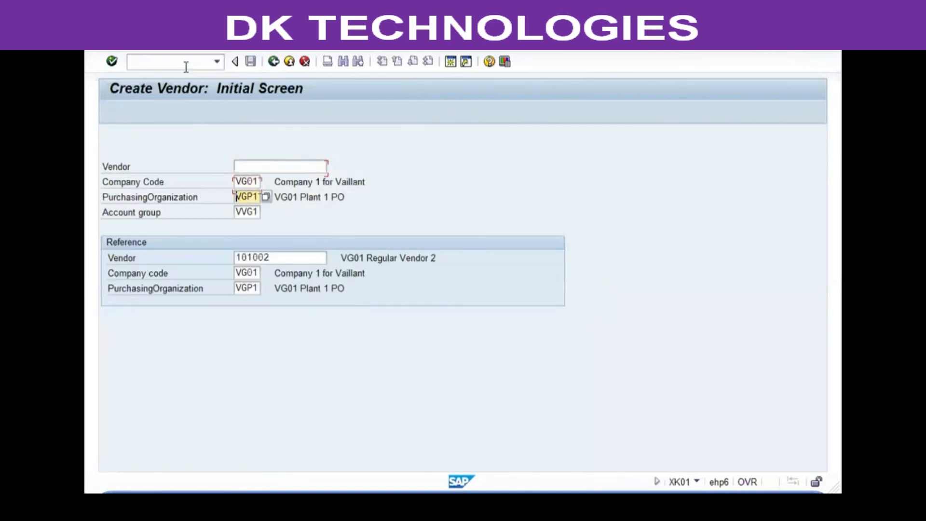
pyautogui.press('Return')
pyautogui.press('c')
pyautogui.press('Tab')
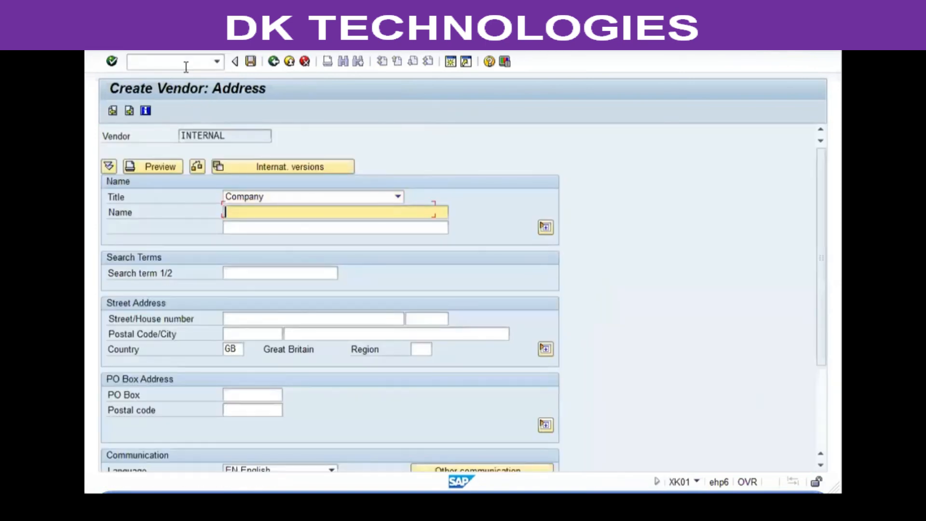
# Step: Name the vendor VG01 Pipeline Vendor and save it
pyautogui.write('VG01 ')
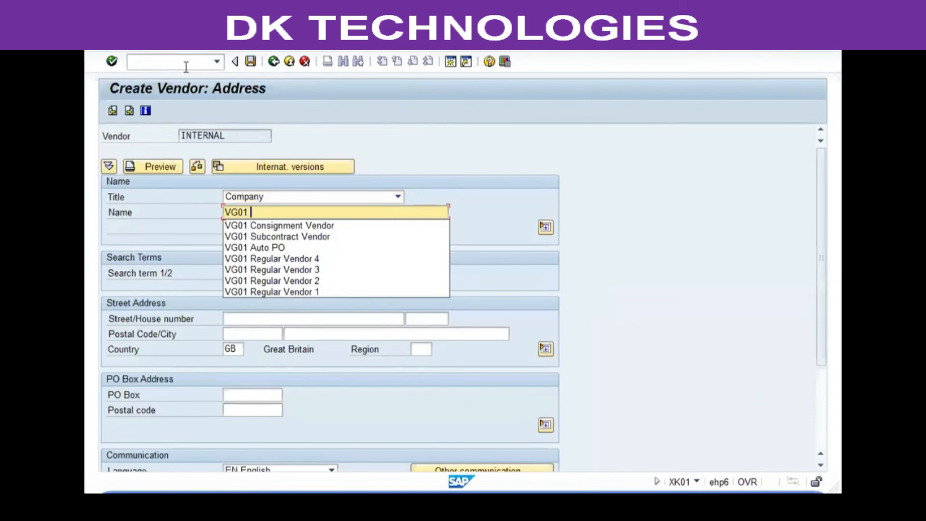
pyautogui.write('Pipeline')
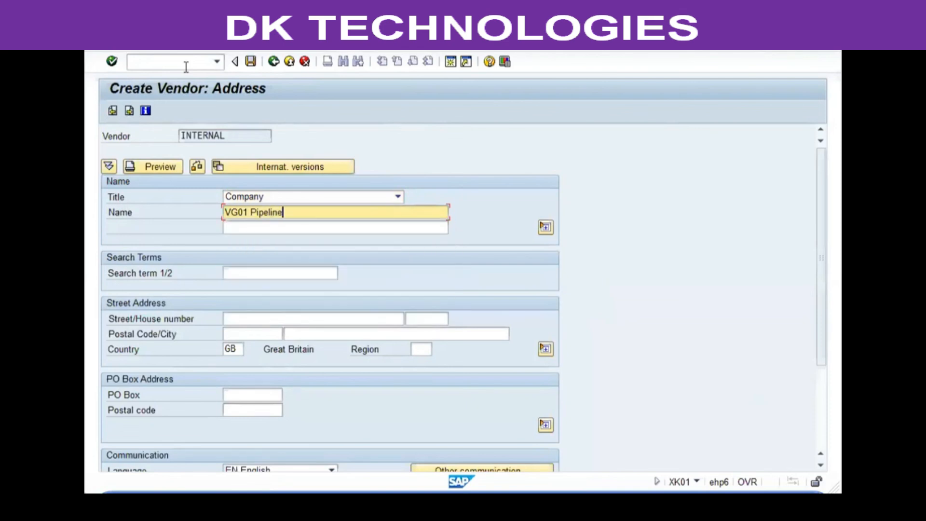
pyautogui.write(' Ved')
pyautogui.write('dor')
pyautogui.press('Return')
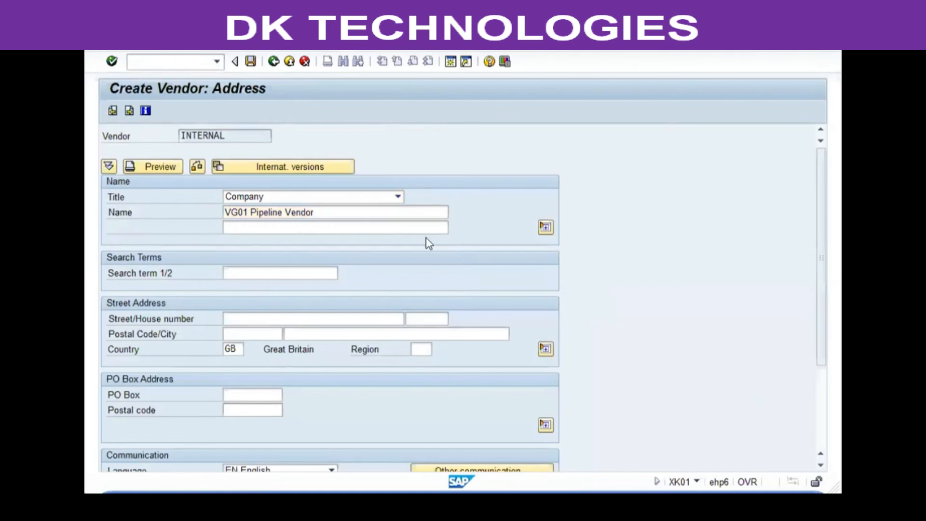
pyautogui.hotkey('ctrl', 's')
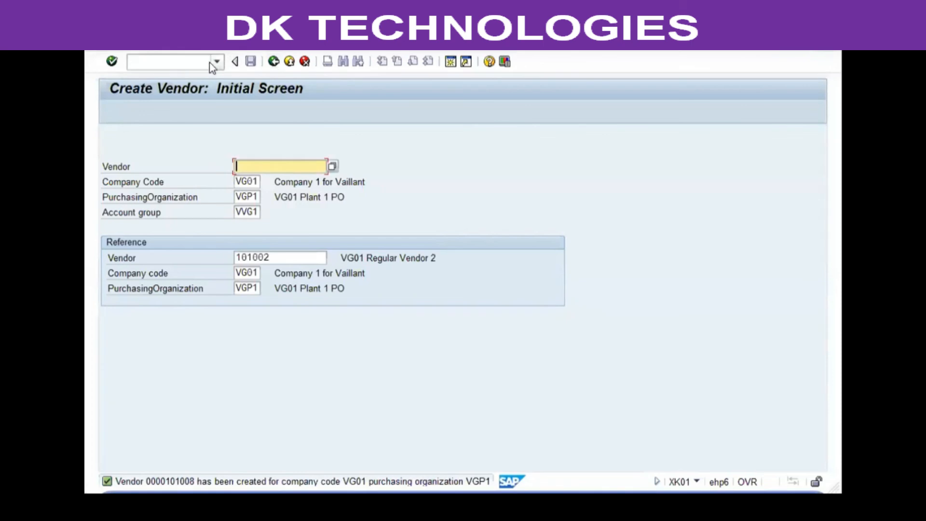
# Step: Choose the me11 transaction from the command history to create a purchasing info record
pyautogui.click(214, 61)
pyautogui.click(154, 167)
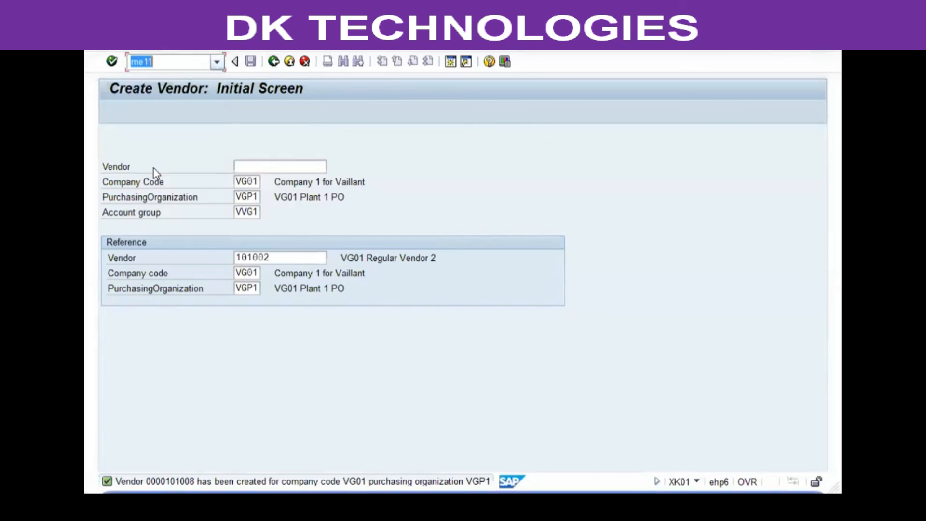